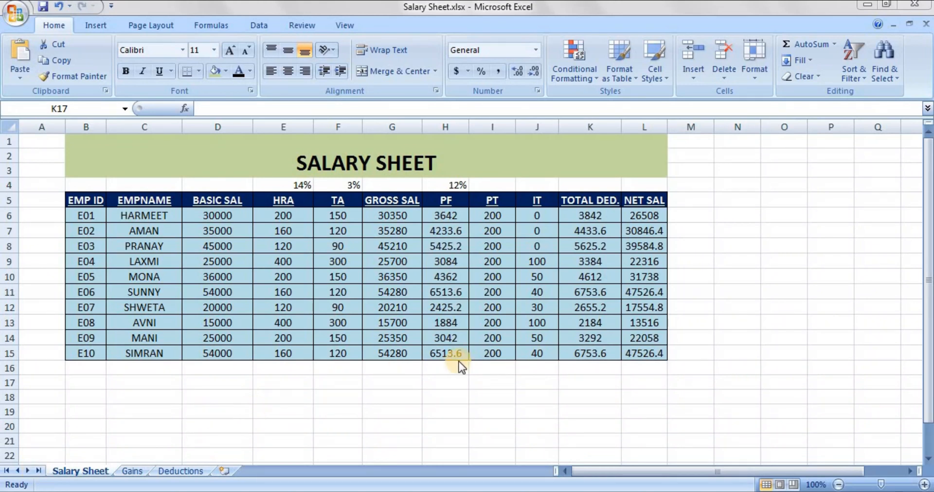
Examine the employee ID, employee name and salary columns of the salary sheet
{"action": "left_click", "coordinate": [472, 394]}
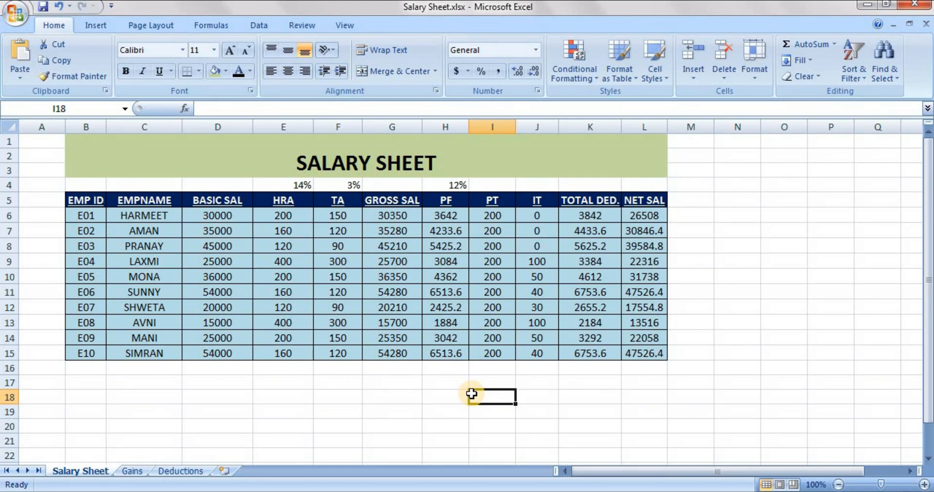
{"action": "left_click", "coordinate": [374, 398]}
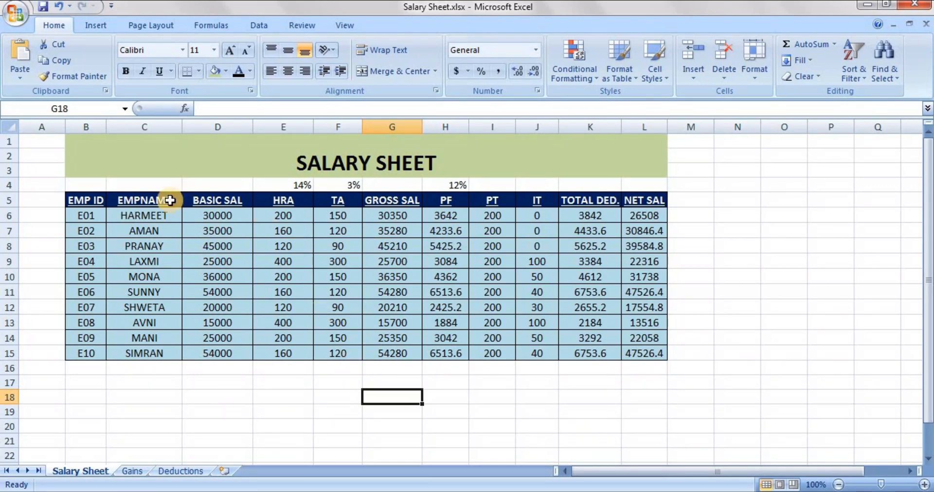
{"action": "left_click", "coordinate": [91, 216]}
{"action": "left_click", "coordinate": [90, 204]}
{"action": "left_click_drag", "start_coordinate": [90, 205], "coordinate": [96, 334]}
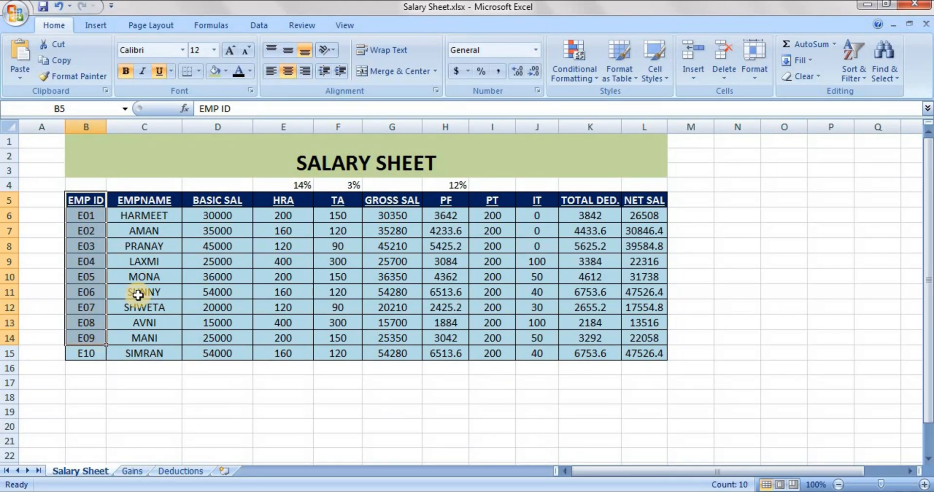
{"action": "left_click", "coordinate": [176, 263]}
{"action": "left_click_drag", "start_coordinate": [159, 208], "coordinate": [163, 309]}
{"action": "left_click", "coordinate": [160, 265]}
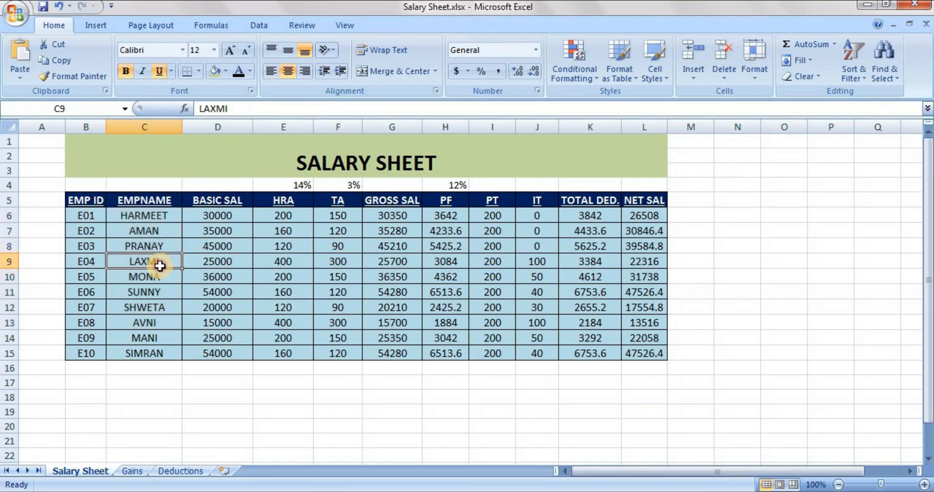
{"action": "left_click", "coordinate": [198, 245]}
{"action": "left_click_drag", "start_coordinate": [220, 206], "coordinate": [390, 246]}
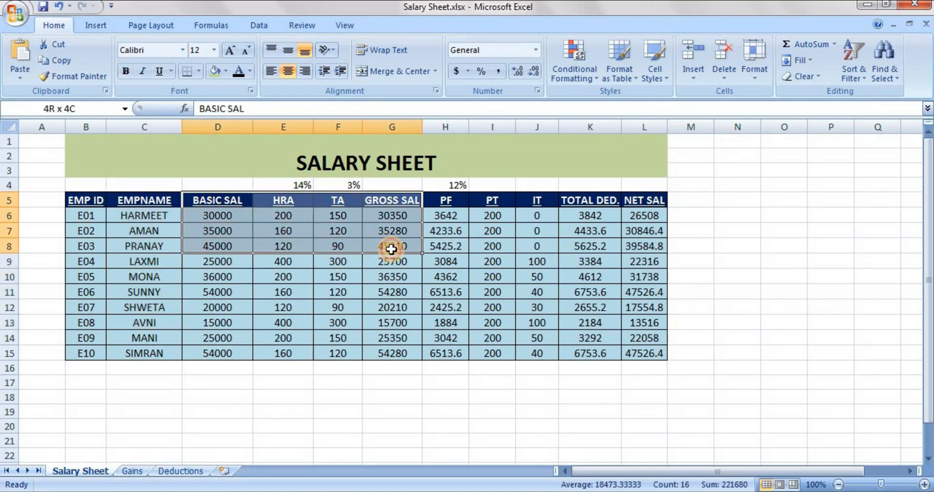
{"action": "left_click", "coordinate": [383, 242]}
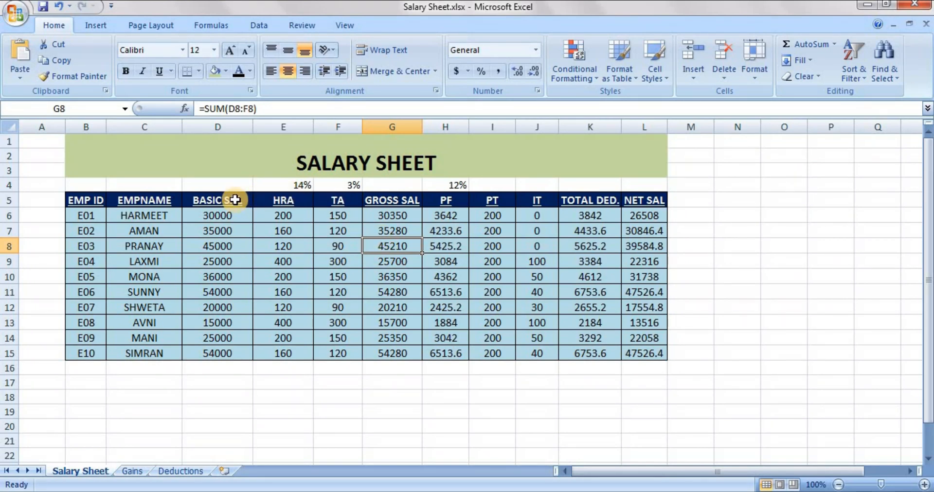
Examine the basic salary and allowance columns and the PF, total deduction and net salary formulas in row 6
{"action": "left_click_drag", "start_coordinate": [233, 200], "coordinate": [241, 264]}
{"action": "left_click_drag", "start_coordinate": [281, 201], "coordinate": [285, 237]}
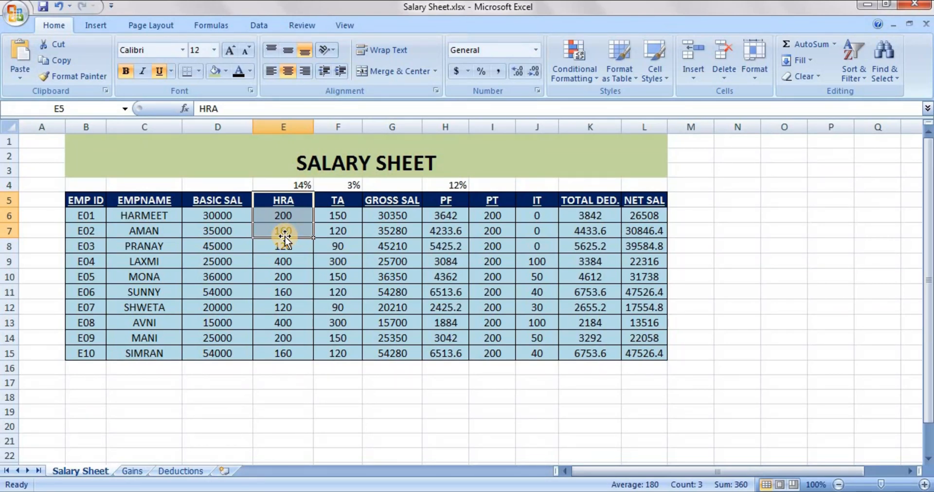
{"action": "left_click", "coordinate": [339, 202]}
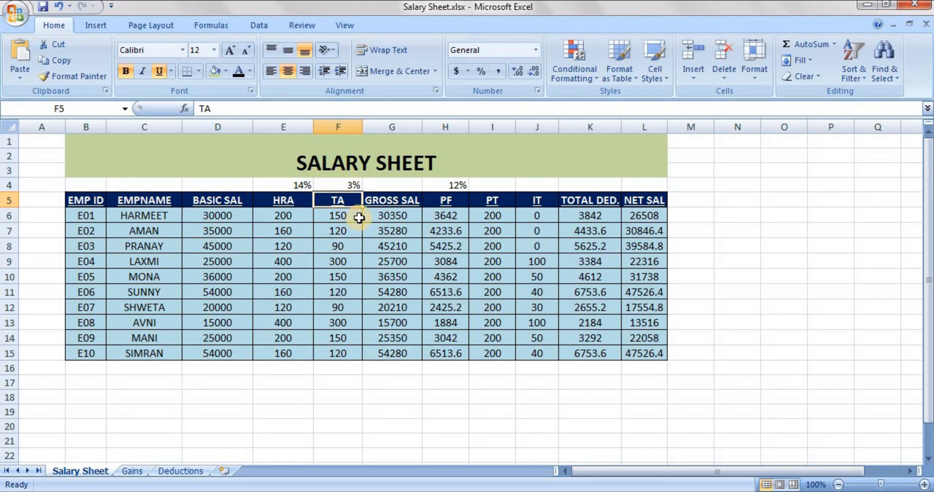
{"action": "left_click", "coordinate": [397, 201]}
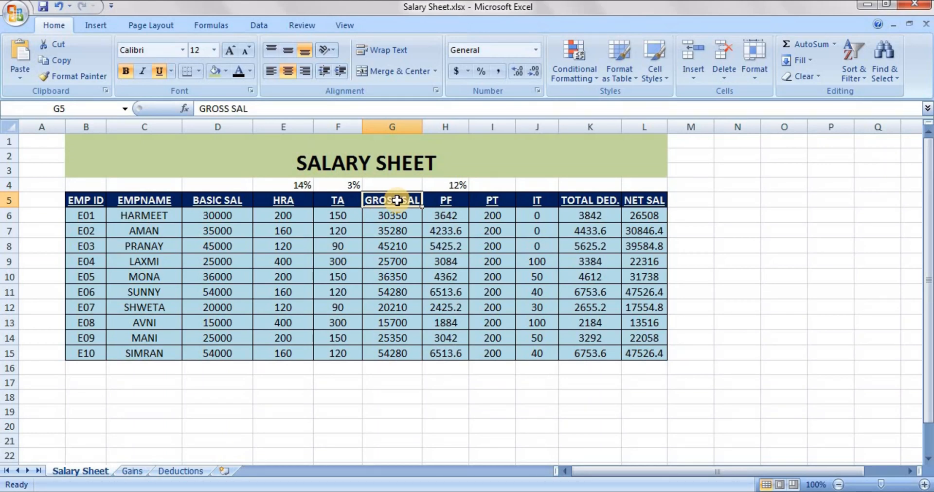
{"action": "left_click", "coordinate": [446, 214]}
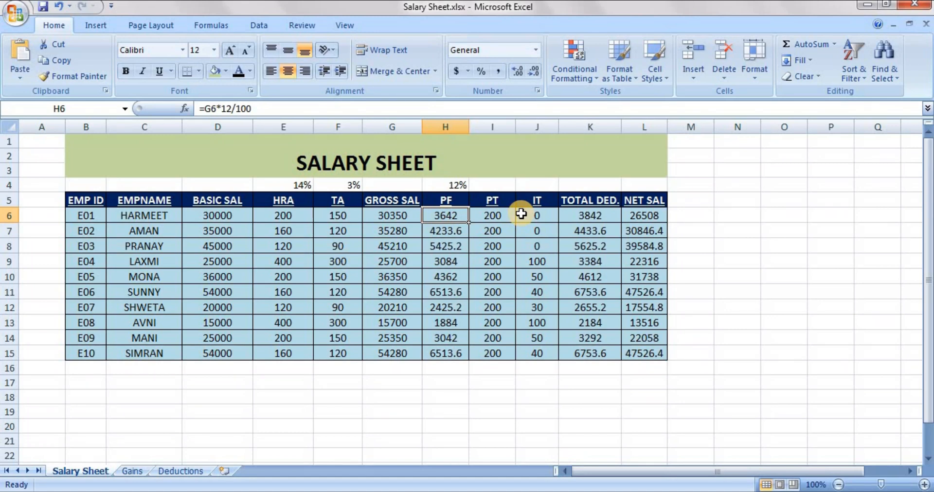
{"action": "left_click", "coordinate": [605, 214]}
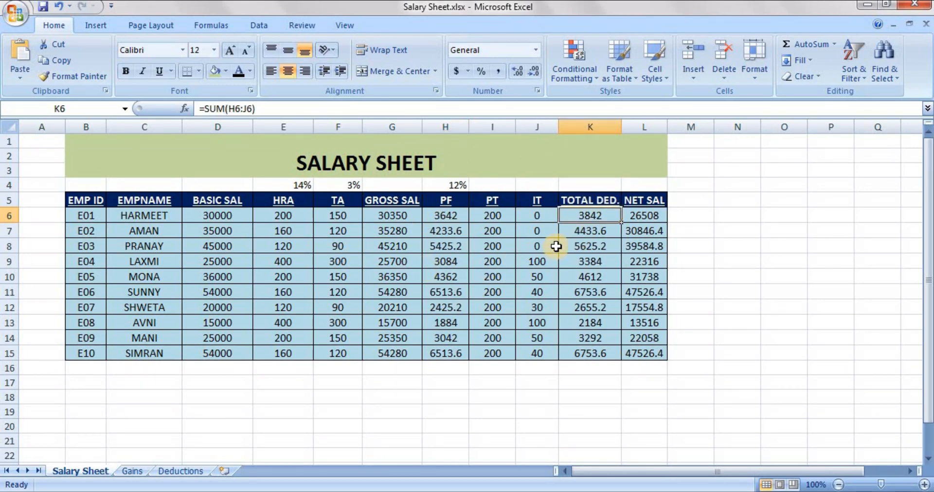
{"action": "left_click", "coordinate": [658, 220]}
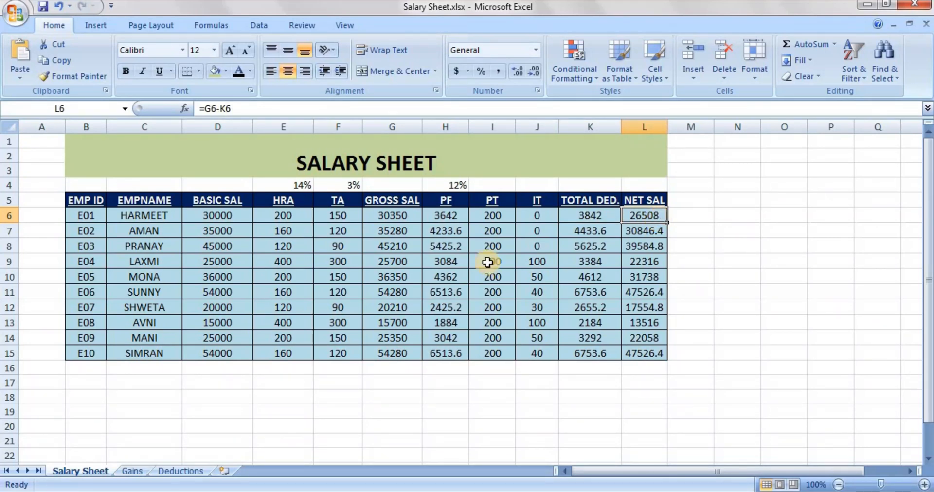
{"action": "left_click", "coordinate": [417, 322]}
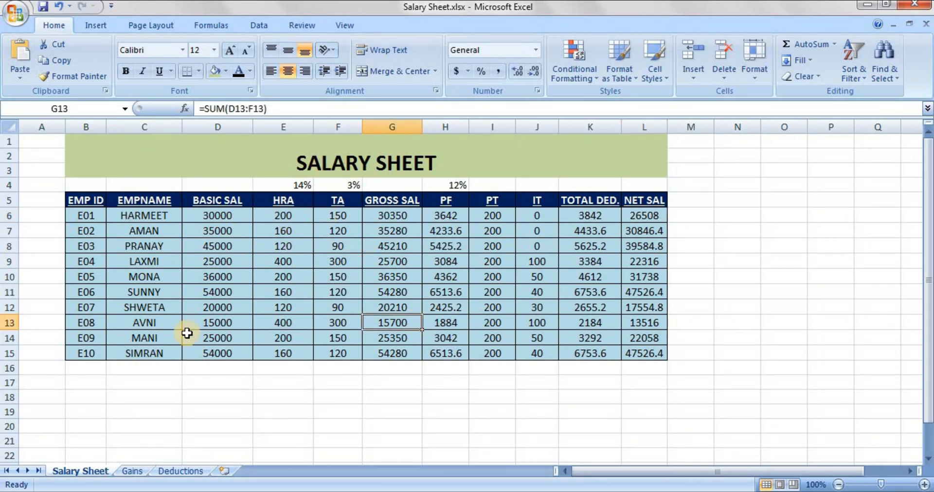
Read the House Rent Allowance explanation on the Gains sheet
{"action": "left_click", "coordinate": [137, 470]}
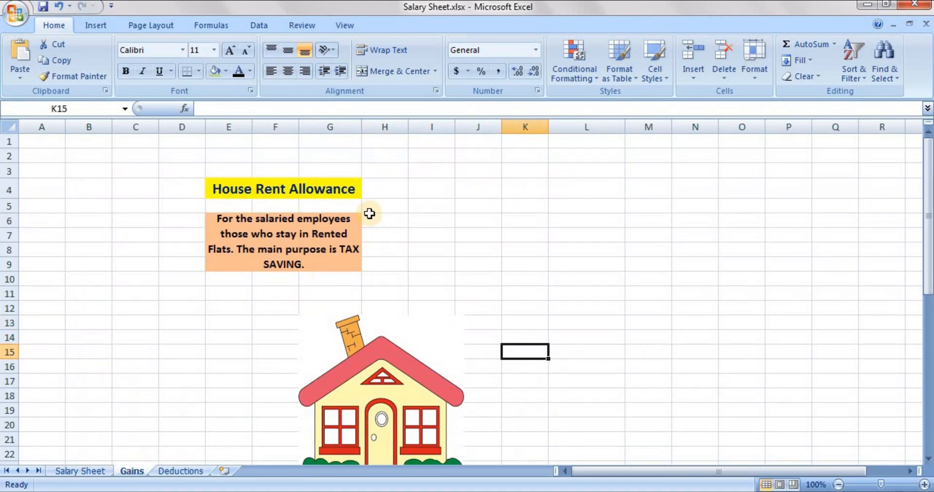
{"action": "left_click", "coordinate": [400, 186]}
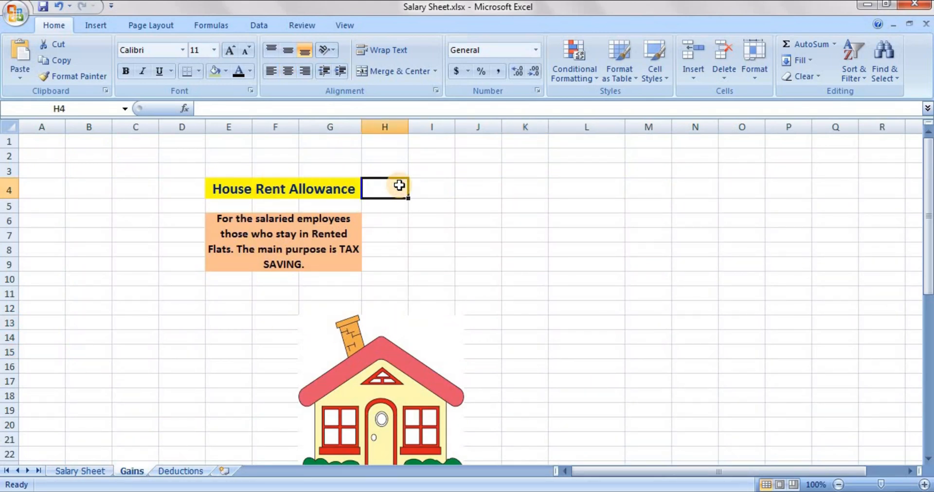
{"action": "left_click", "coordinate": [355, 229]}
{"action": "left_click", "coordinate": [376, 236]}
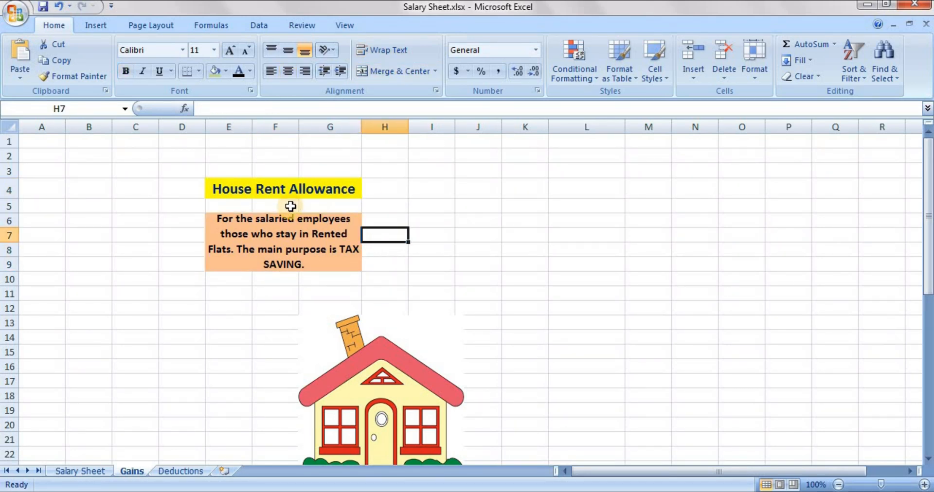
{"action": "left_click", "coordinate": [315, 250]}
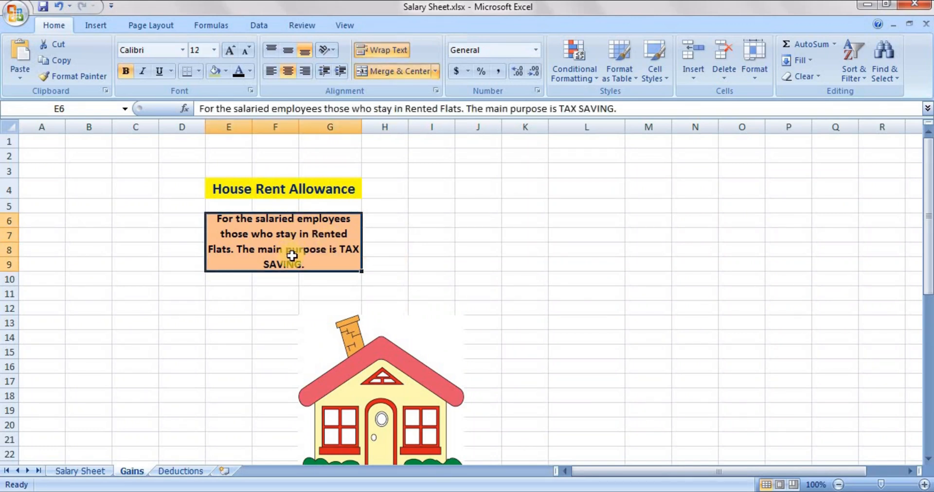
{"action": "left_click", "coordinate": [374, 263]}
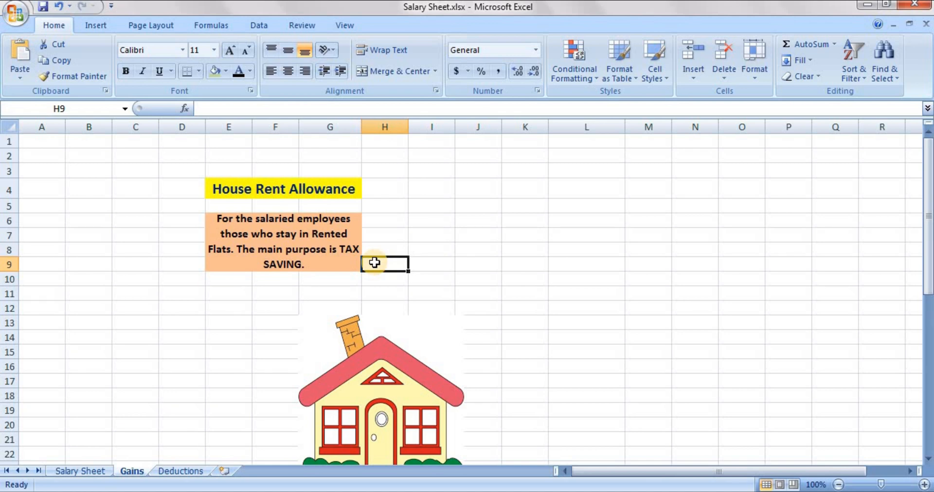
{"action": "left_click", "coordinate": [299, 239]}
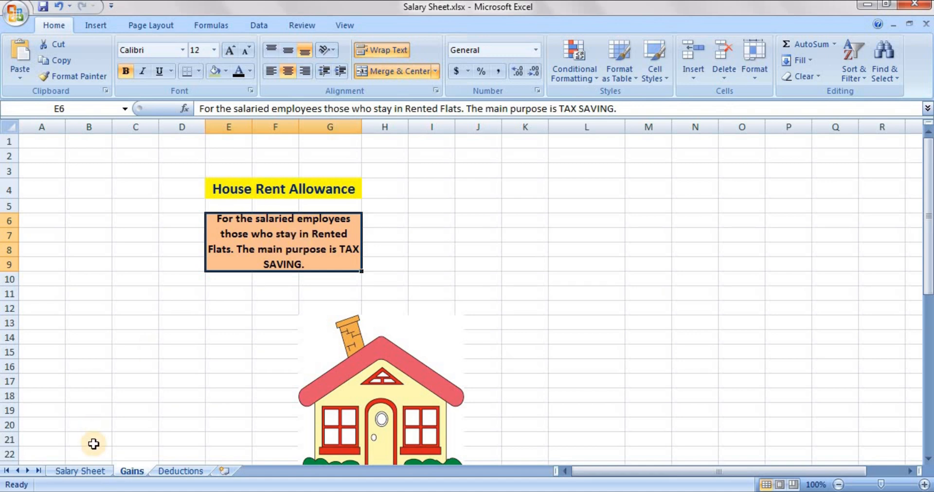
Check the TA column on the Salary Sheet and view the Travelling Allowance section of the Gains sheet
{"action": "left_click", "coordinate": [92, 472]}
{"action": "left_click", "coordinate": [337, 209]}
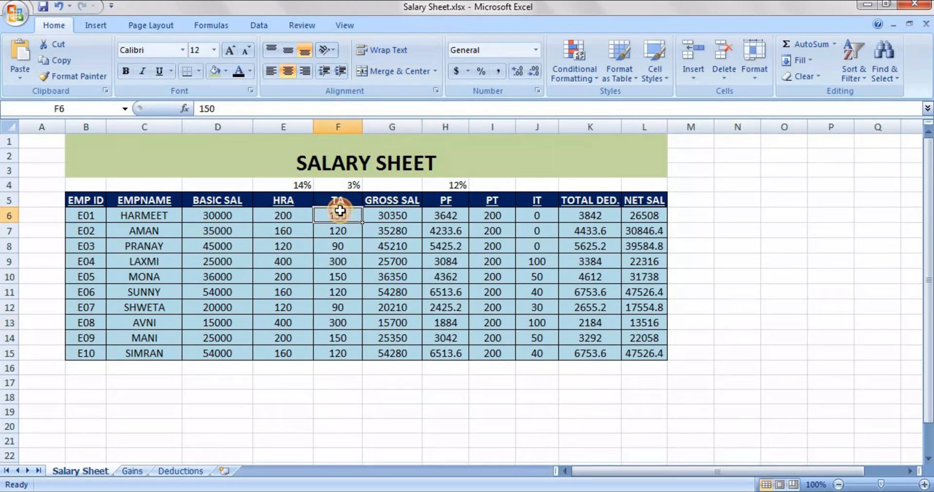
{"action": "left_click", "coordinate": [132, 472]}
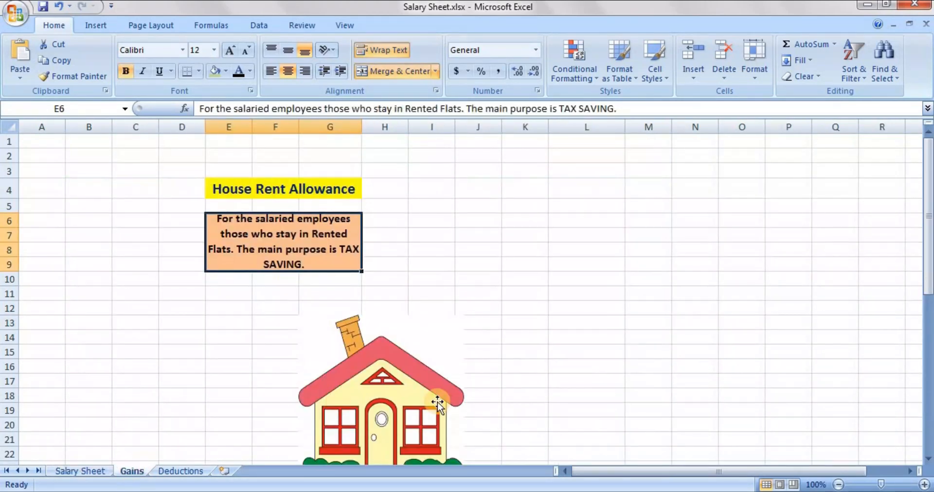
{"action": "left_click", "coordinate": [586, 378]}
{"action": "key", "text": "Page_Down"}
{"action": "key", "text": "Page_Down"}
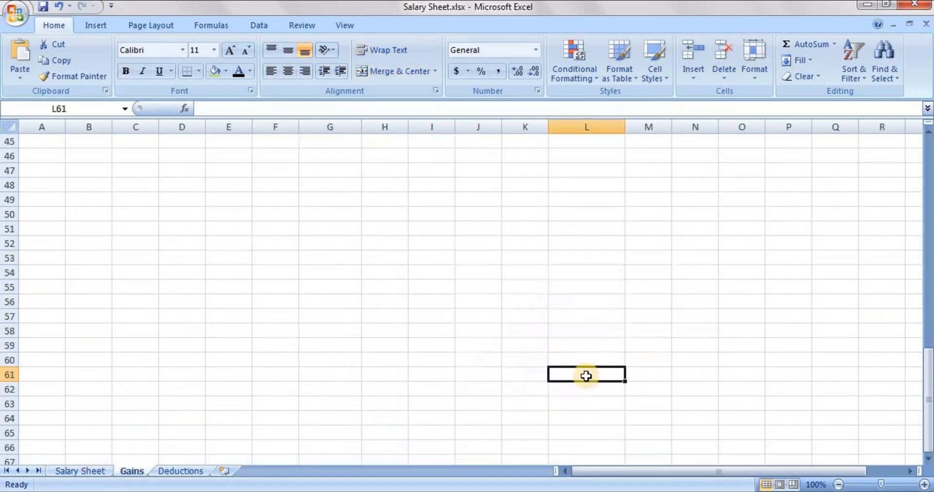
{"action": "key", "text": "Page_Up"}
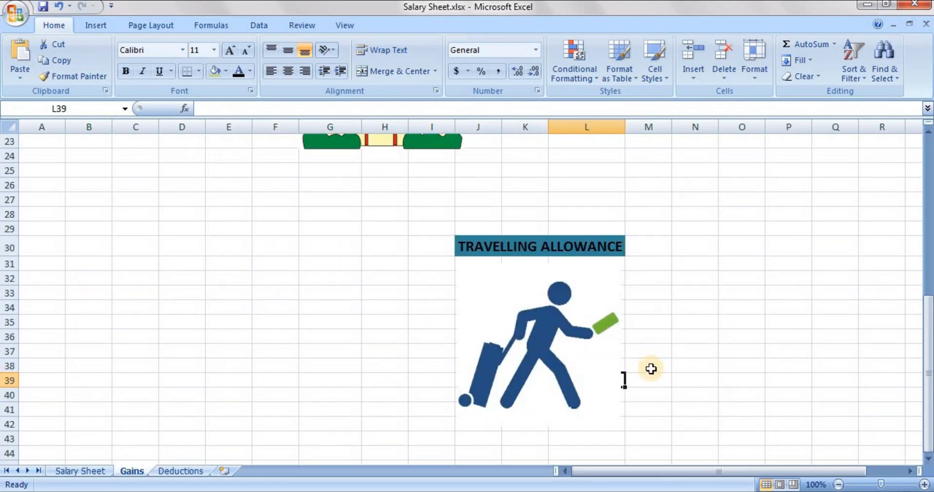
{"action": "left_click", "coordinate": [651, 366]}
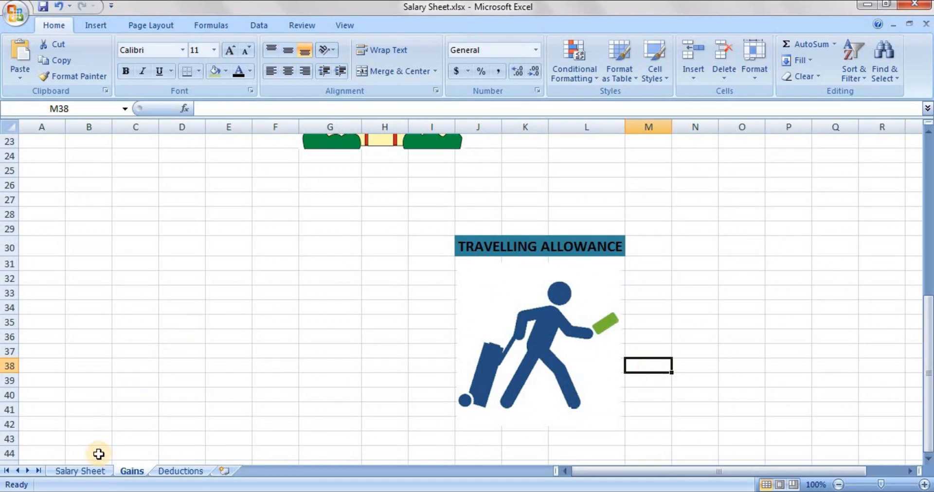
Clear all values from HRA through NET SAL for every employee on the Salary Sheet, range E6:L15
{"action": "left_click", "coordinate": [100, 472]}
{"action": "left_click", "coordinate": [298, 305]}
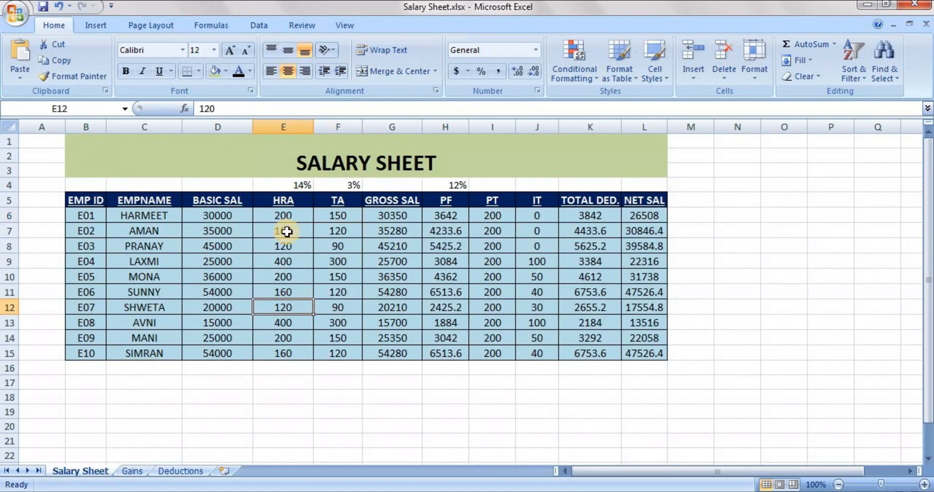
{"action": "left_click_drag", "start_coordinate": [284, 217], "coordinate": [640, 356]}
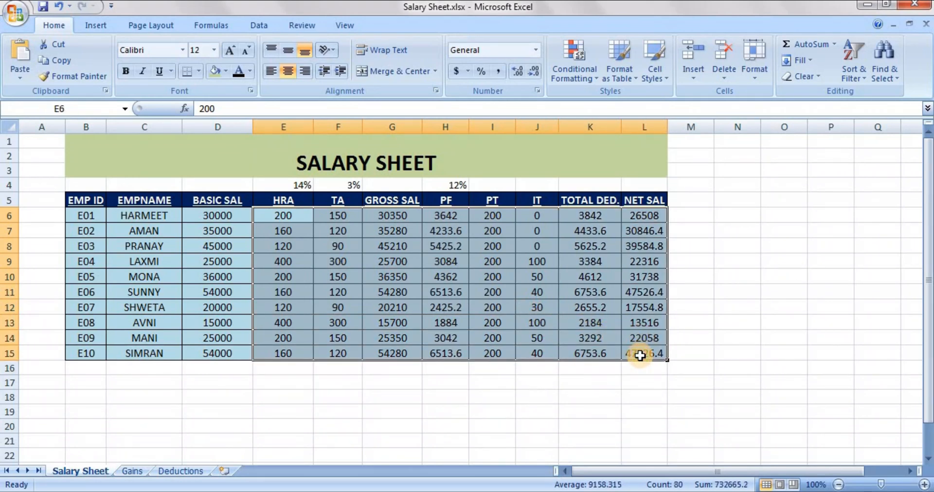
{"action": "key", "text": "Delete"}
{"action": "left_click", "coordinate": [256, 217]}
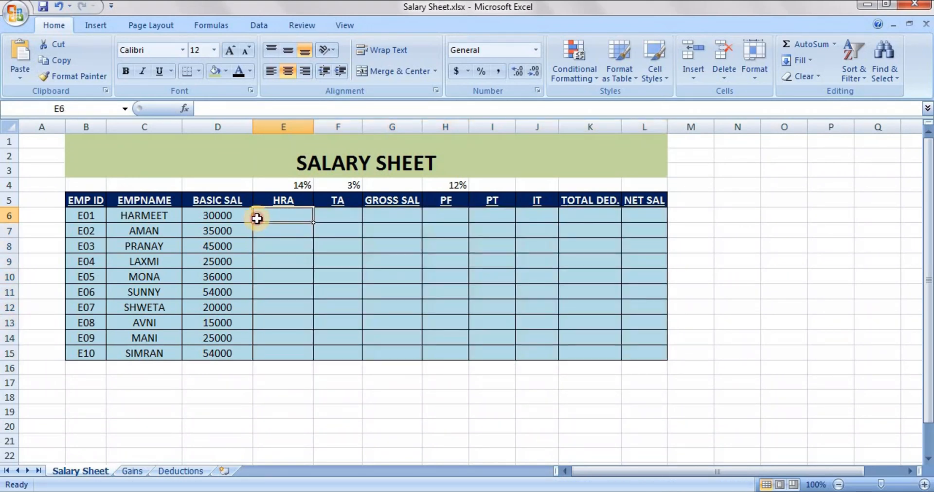
Calculate HRA as 14% of basic salary with =D6*14/100 in E6 and fill the formula down to E15
{"action": "left_click", "coordinate": [220, 214]}
{"action": "left_click_drag", "start_coordinate": [221, 214], "coordinate": [222, 280]}
{"action": "left_click_drag", "start_coordinate": [232, 311], "coordinate": [243, 353]}
{"action": "left_click", "coordinate": [305, 221]}
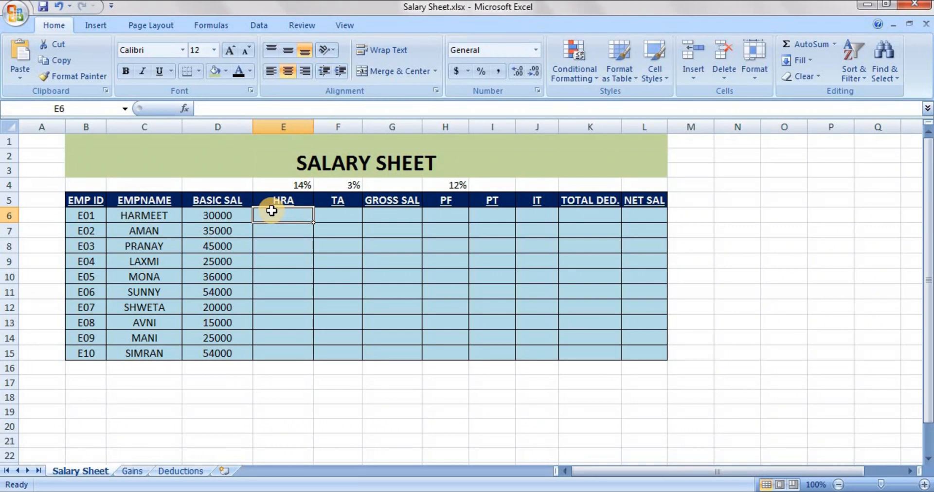
{"action": "type", "text": "="}
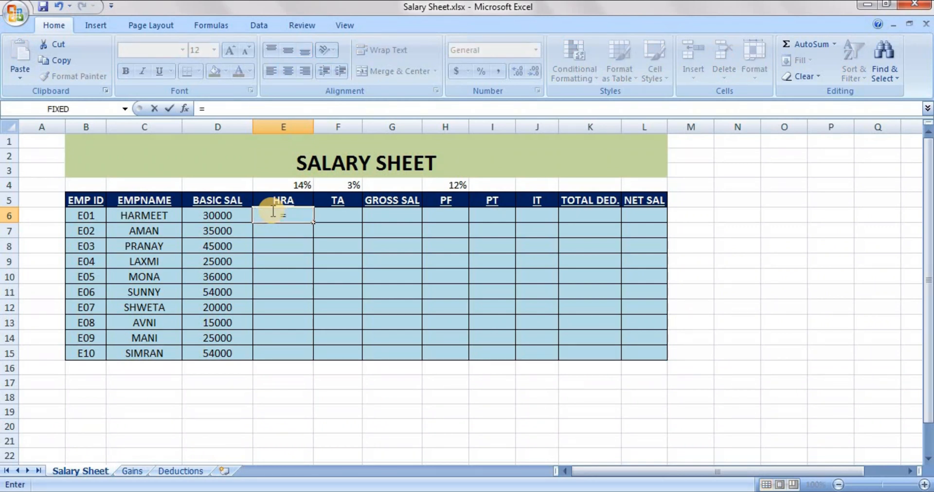
{"action": "left_click", "coordinate": [237, 213]}
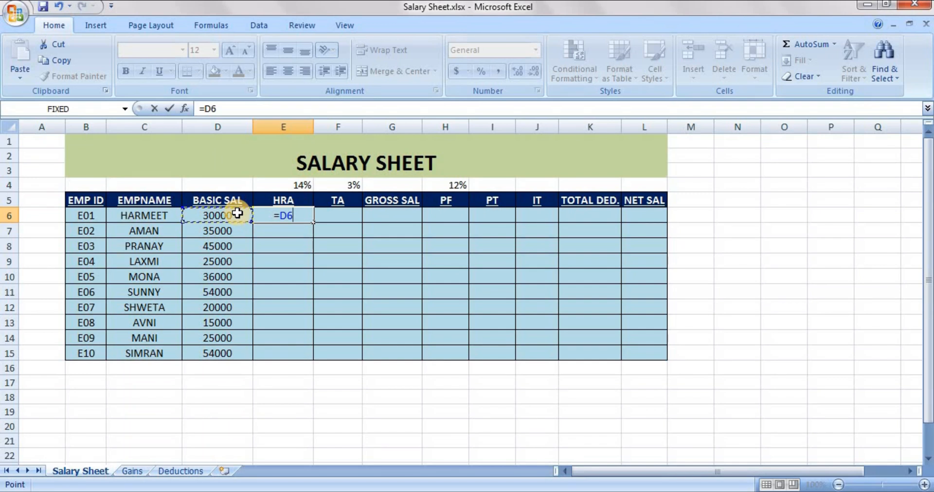
{"action": "type", "text": "*14/100"}
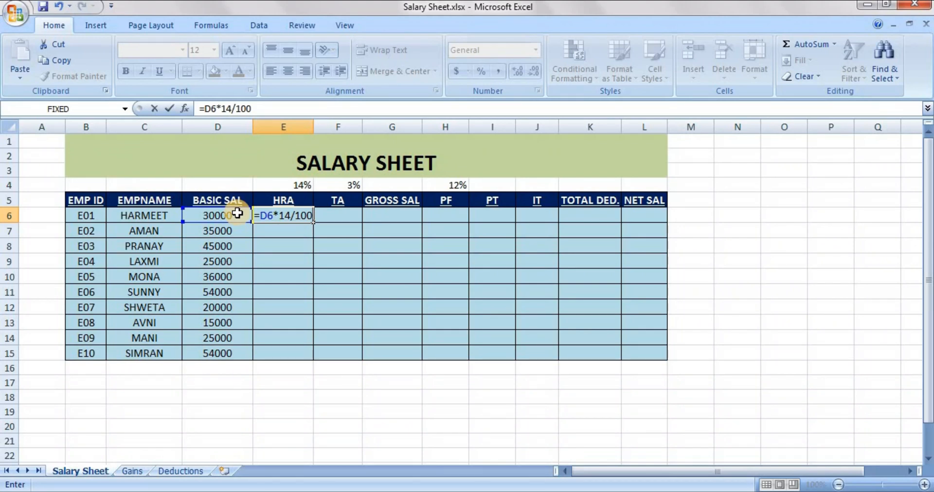
{"action": "key", "text": "Return"}
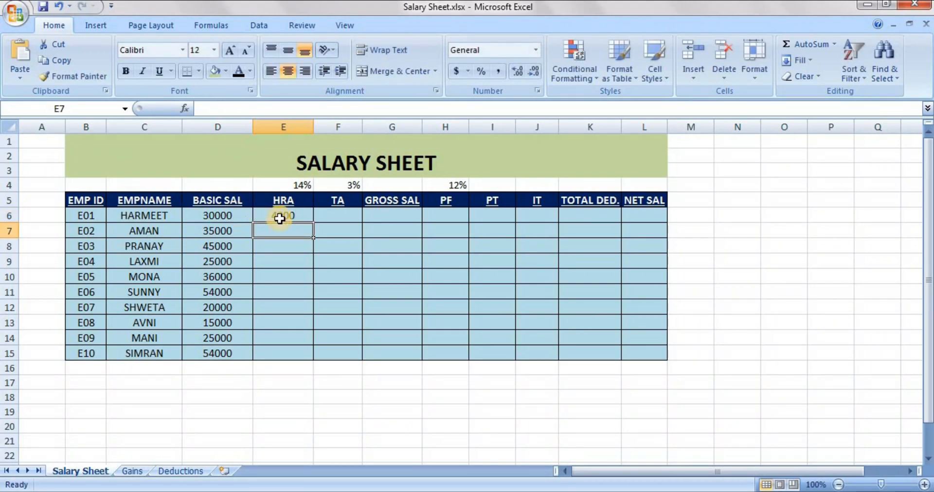
{"action": "left_click", "coordinate": [278, 216]}
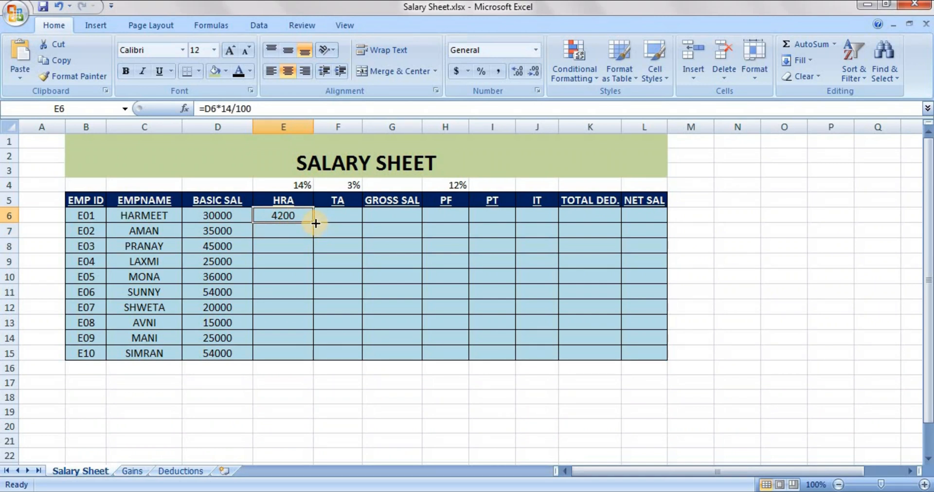
{"action": "left_click_drag", "start_coordinate": [313, 222], "coordinate": [311, 354]}
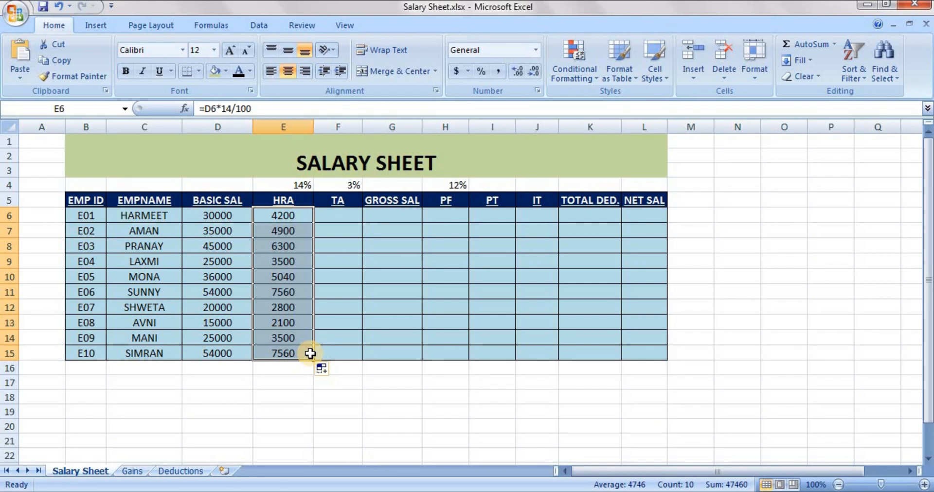
Try fixed travelling allowance amounts of 200 and 500 for the first employee in F6
{"action": "left_click", "coordinate": [342, 218]}
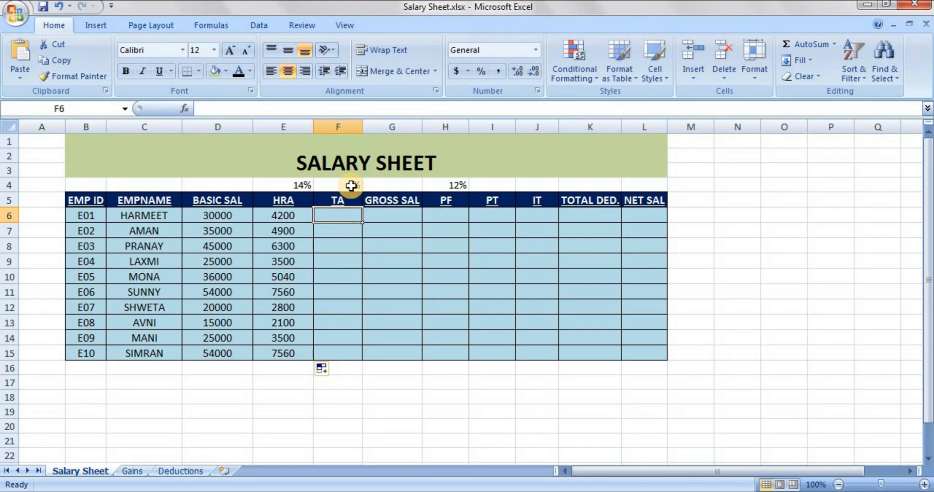
{"action": "type", "text": "200"}
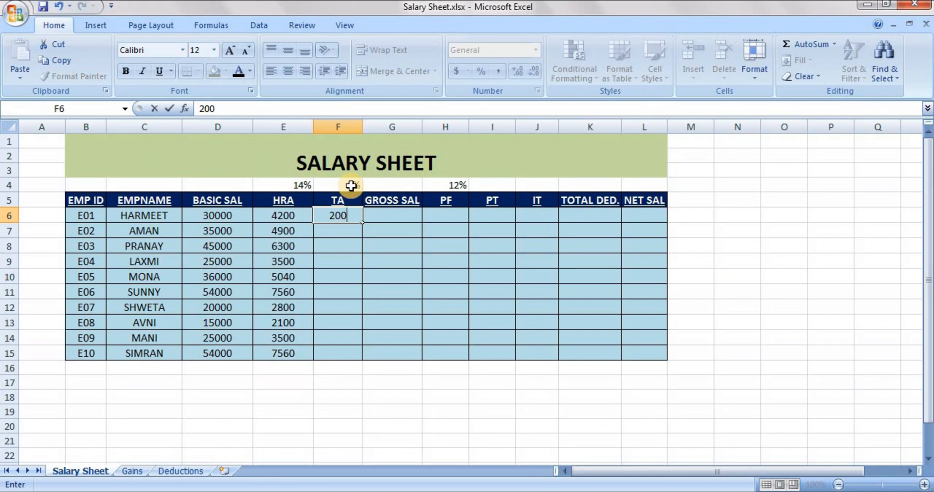
{"action": "key", "text": "Return"}
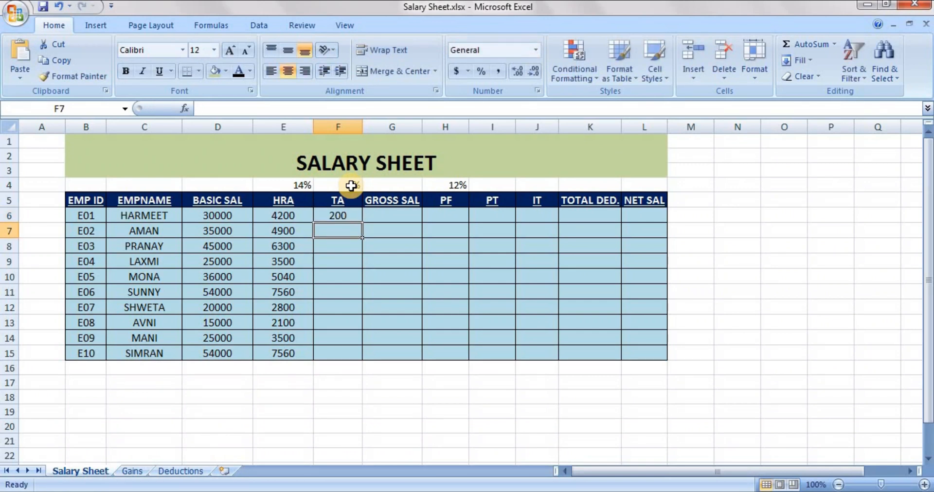
{"action": "key", "text": "Up"}
{"action": "type", "text": "500"}
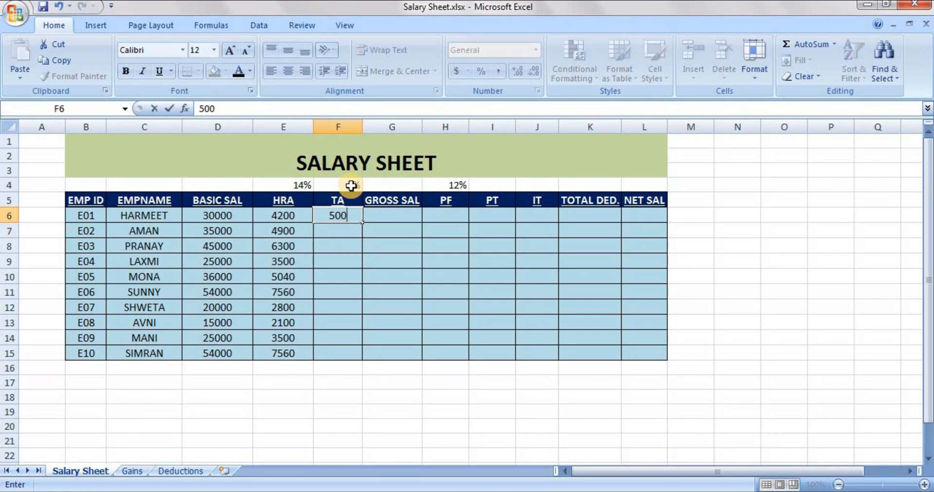
{"action": "key", "text": "Return"}
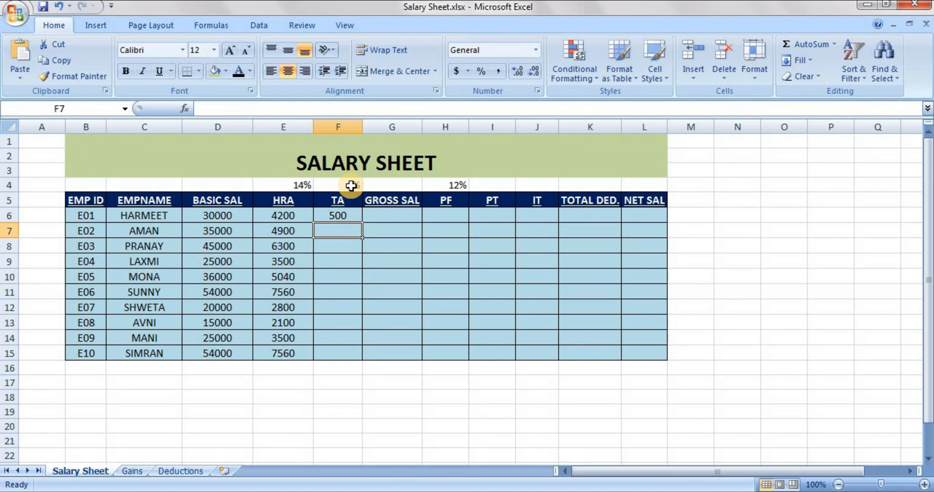
{"action": "key", "text": "Up"}
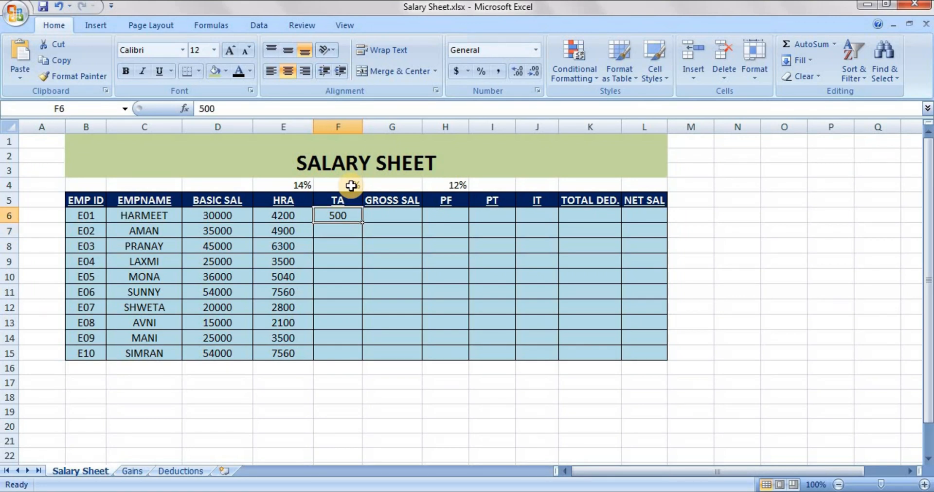
Calculate TA as 3% of basic salary with =D6*3/100 in F6 and fill the formula down to F15
{"action": "key", "text": "BackSpace"}
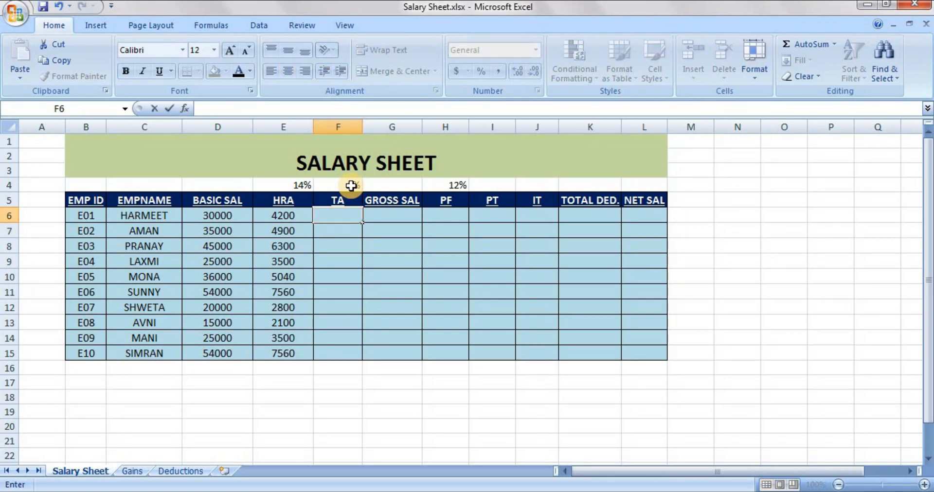
{"action": "type", "text": "="}
{"action": "key", "text": "Left"}
{"action": "key", "text": "Left"}
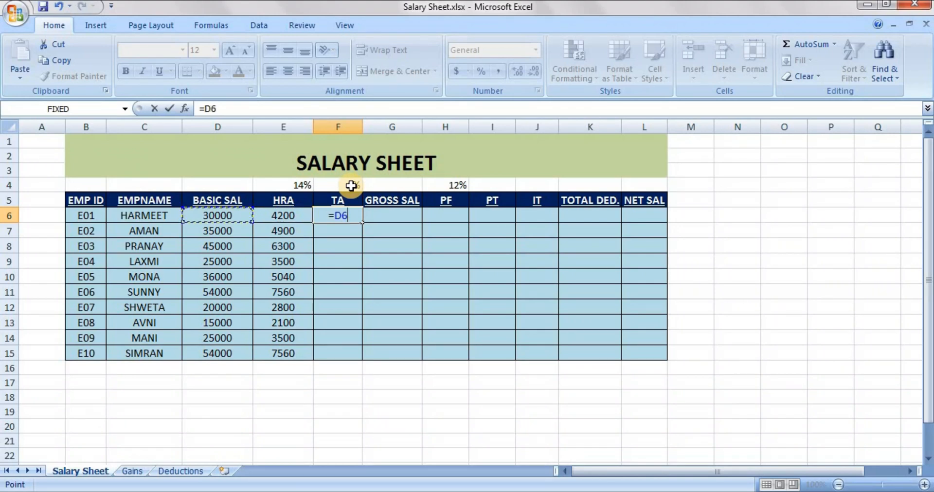
{"action": "type", "text": "*3/100"}
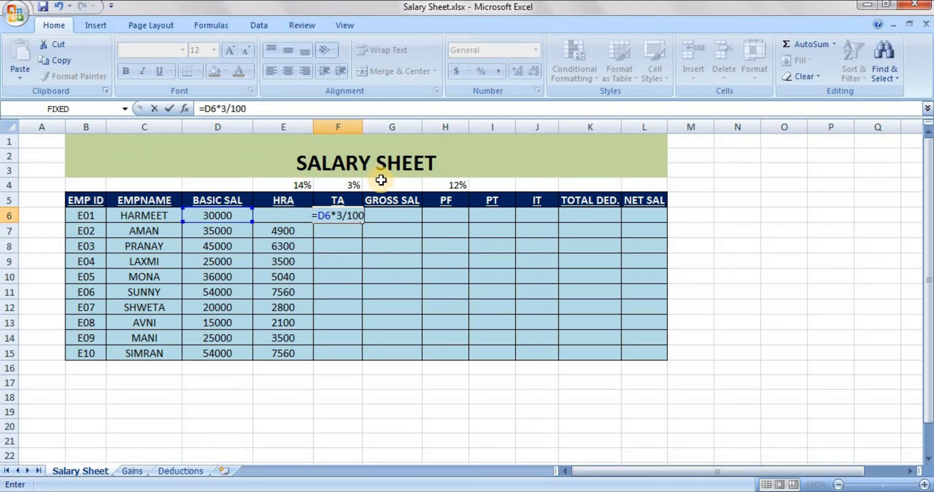
{"action": "key", "text": "Return"}
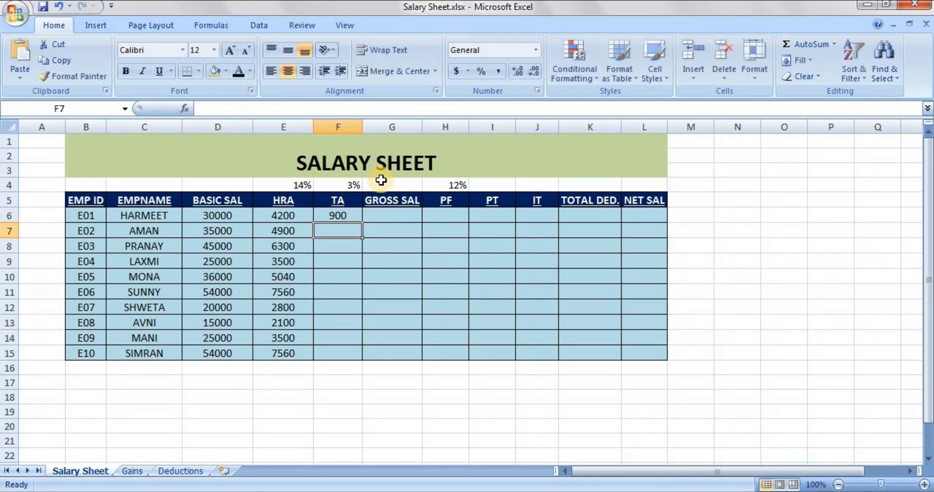
{"action": "key", "text": "Up"}
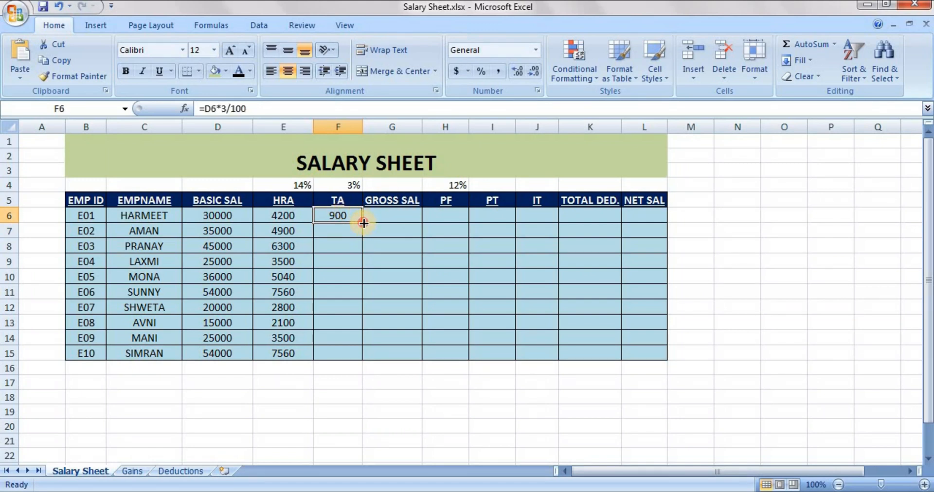
{"action": "left_click_drag", "start_coordinate": [363, 222], "coordinate": [363, 359]}
{"action": "left_click", "coordinate": [379, 276]}
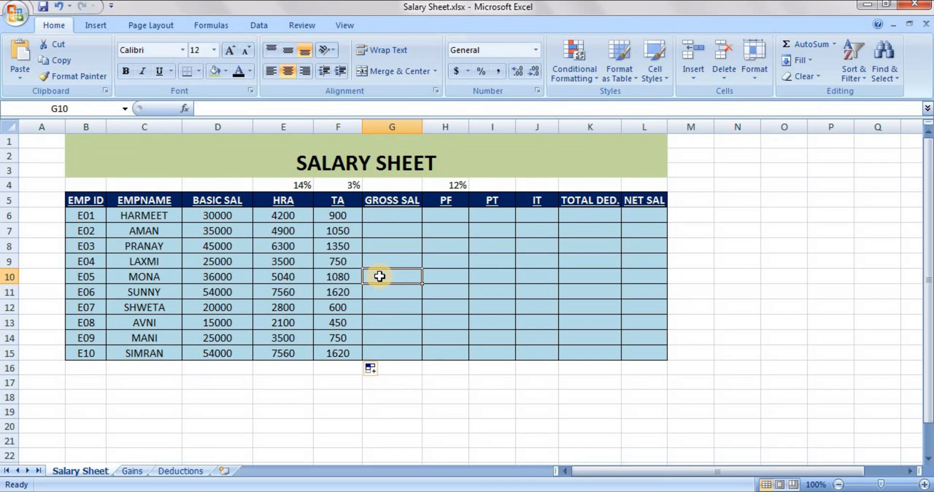
Calculate gross salary from basic salary, HRA and TA with =SUM(D6:F6) in G6 and fill the formula down to G15
{"action": "left_click", "coordinate": [240, 258]}
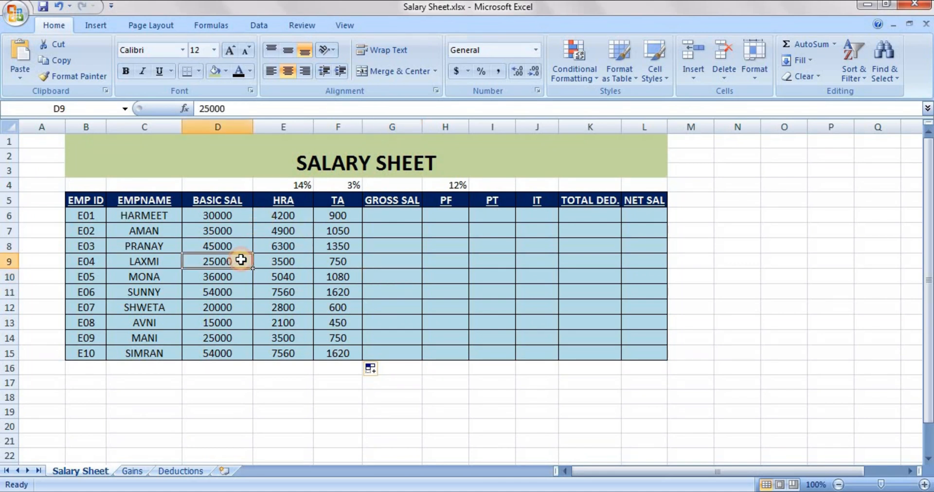
{"action": "left_click", "coordinate": [286, 248]}
{"action": "left_click", "coordinate": [343, 246]}
{"action": "left_click", "coordinate": [397, 251]}
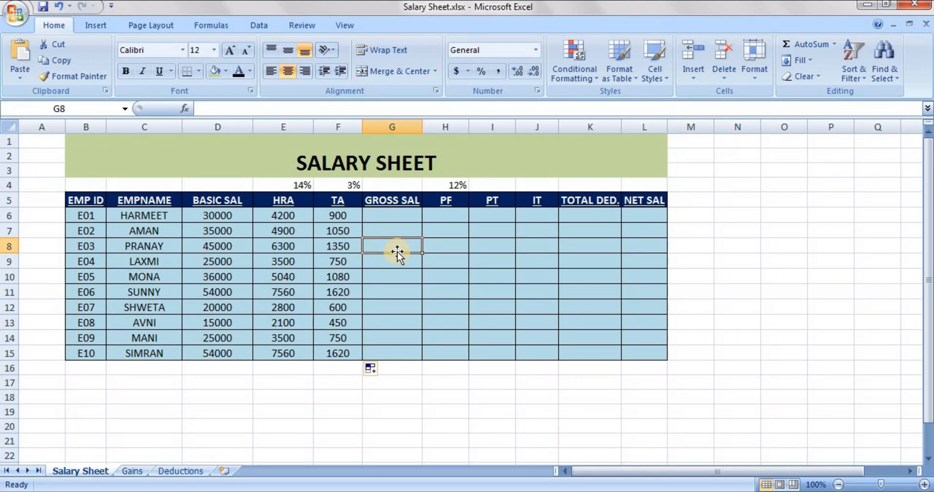
{"action": "left_click", "coordinate": [391, 230]}
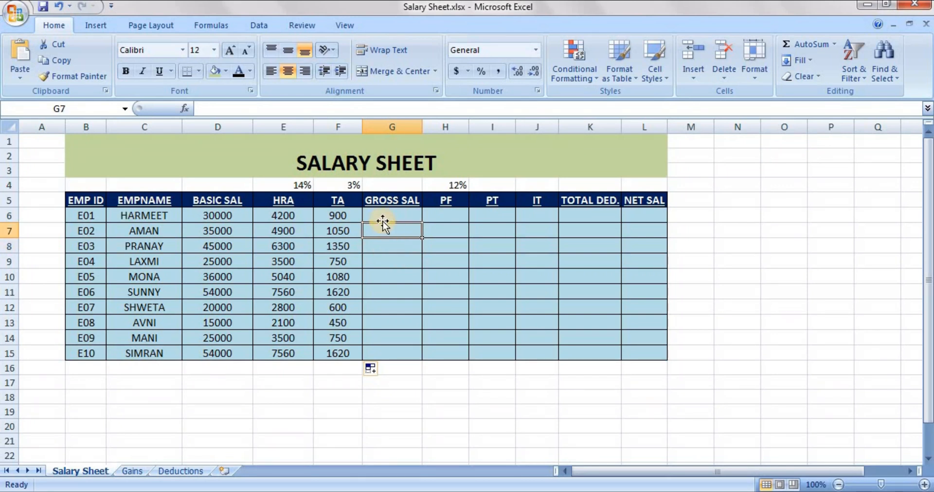
{"action": "left_click", "coordinate": [385, 215]}
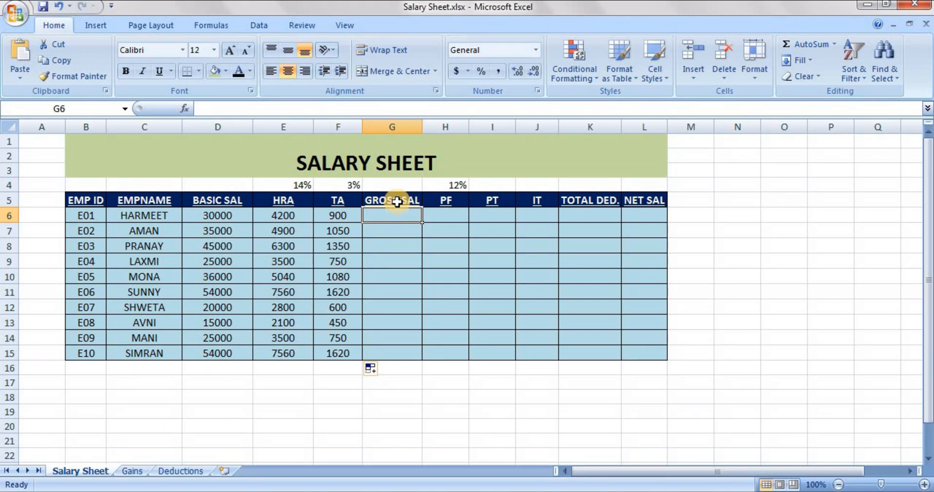
{"action": "key", "text": "alt+equal"}
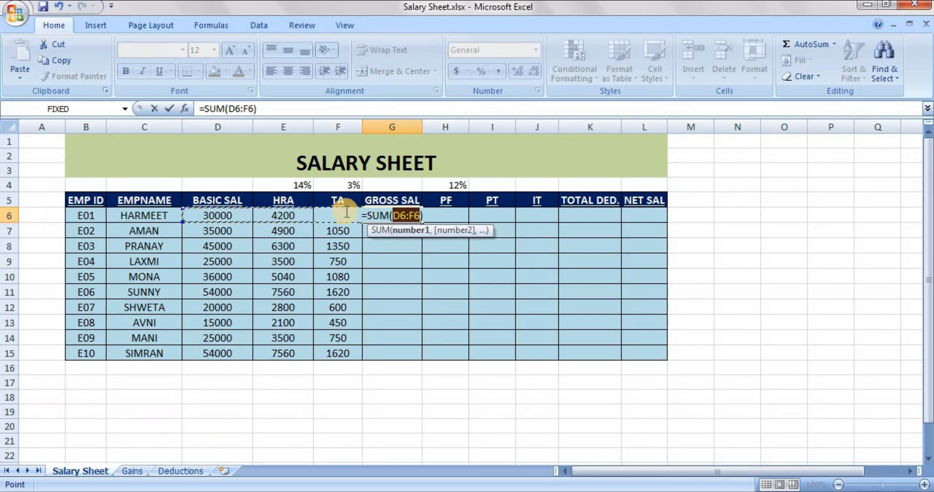
{"action": "key", "text": "Return"}
{"action": "left_click", "coordinate": [418, 215]}
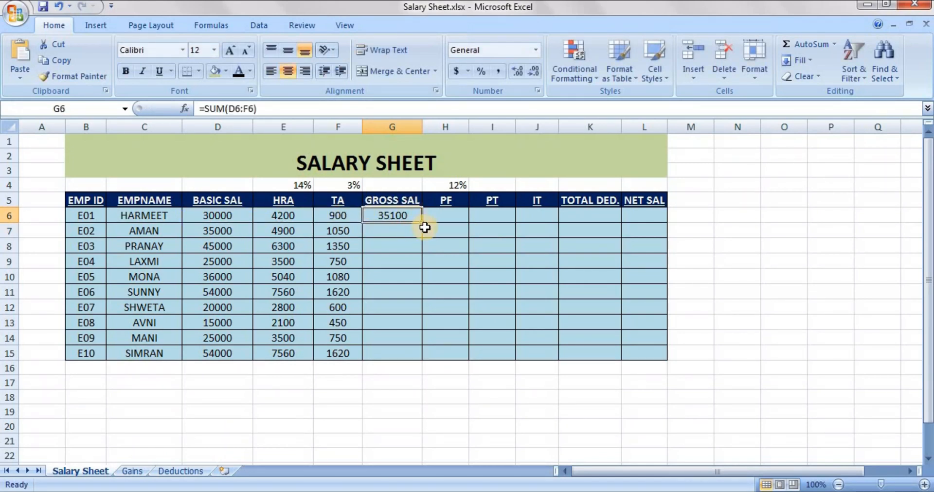
{"action": "left_click_drag", "start_coordinate": [422, 222], "coordinate": [423, 360]}
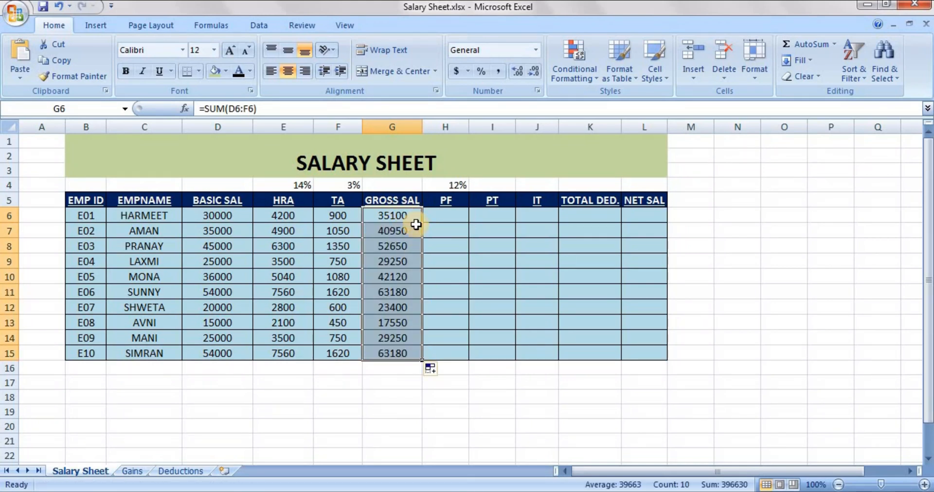
Check the PF column on the Salary Sheet and read the Provident Fund explanation on the Deductions sheet
{"action": "left_click", "coordinate": [441, 226]}
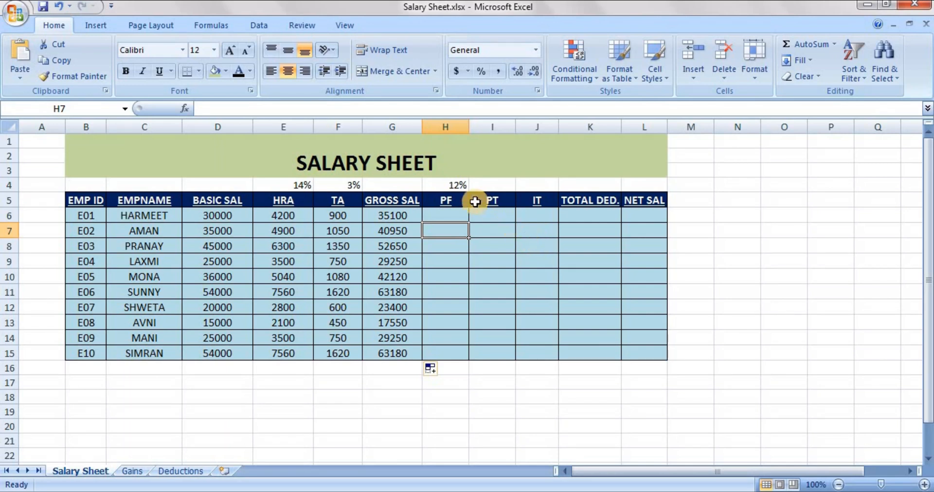
{"action": "left_click", "coordinate": [448, 212]}
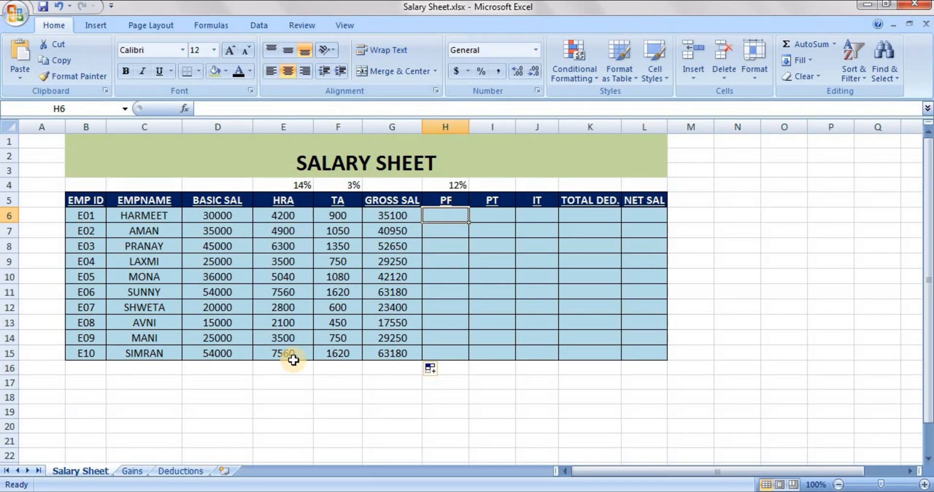
{"action": "left_click", "coordinate": [181, 471]}
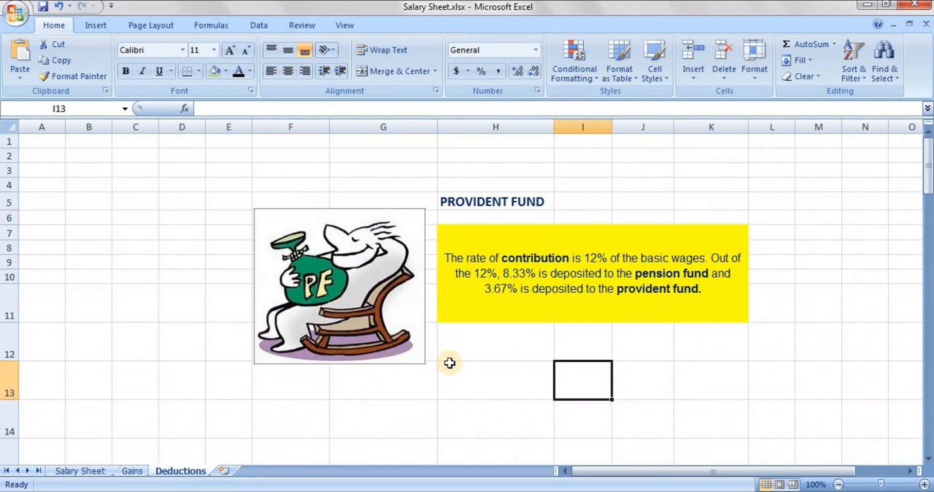
{"action": "left_click", "coordinate": [448, 366]}
{"action": "left_click", "coordinate": [579, 283]}
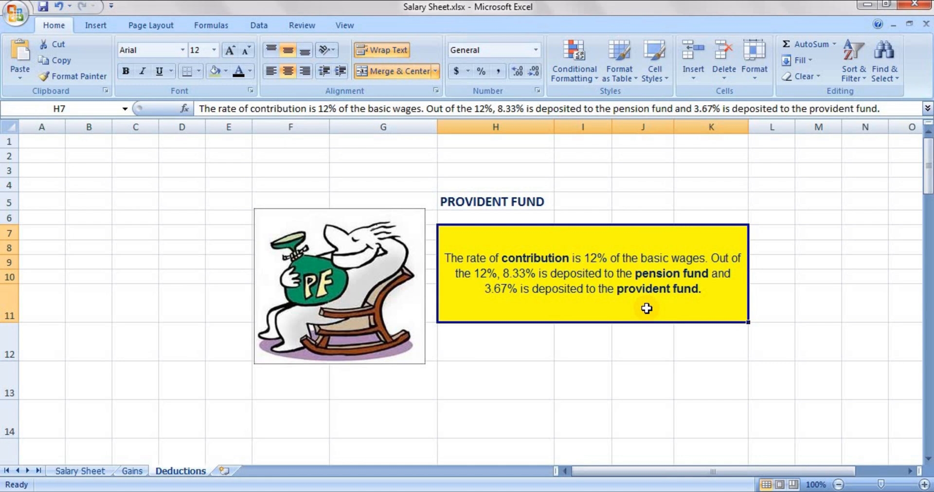
{"action": "left_click", "coordinate": [587, 370]}
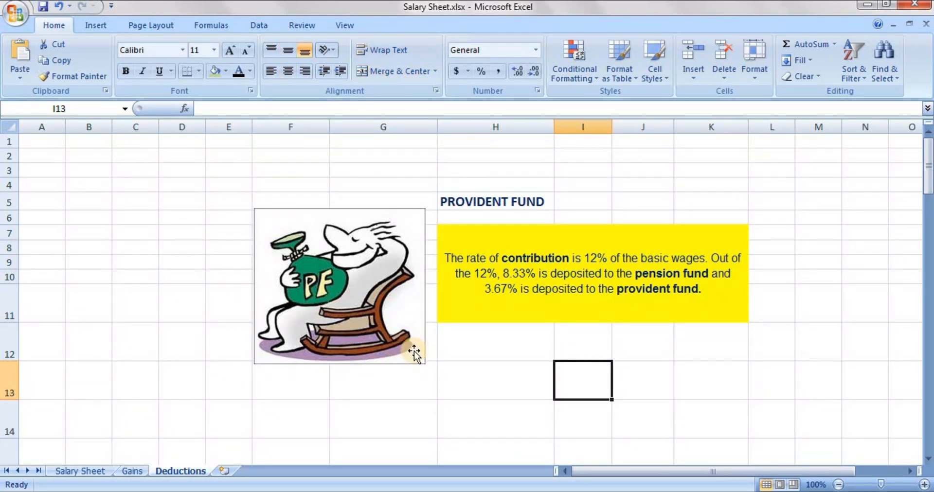
View the Professional Tax table on the Deductions sheet and check the state it applies to
{"action": "key", "text": "Page_Down"}
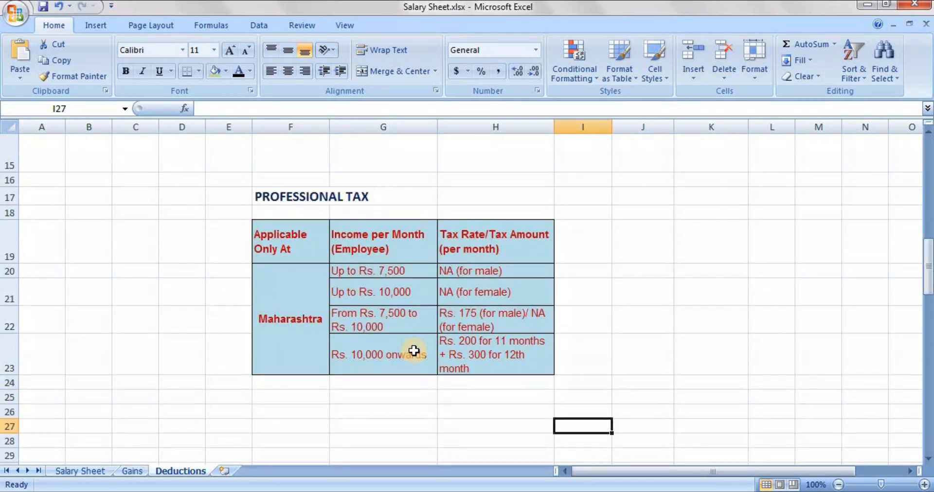
{"action": "left_click", "coordinate": [422, 412]}
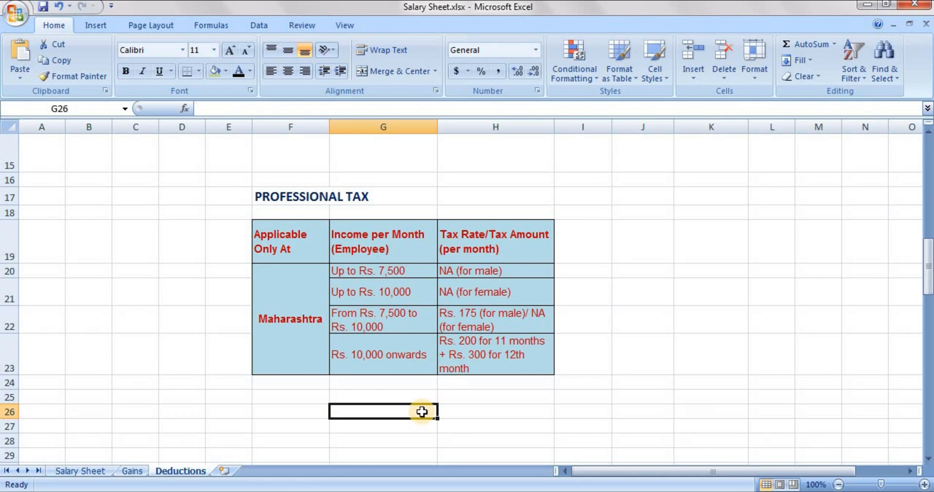
{"action": "key", "text": "Up"}
{"action": "key", "text": "Up"}
{"action": "key", "text": "Up"}
{"action": "key", "text": "Up"}
{"action": "key", "text": "Left"}
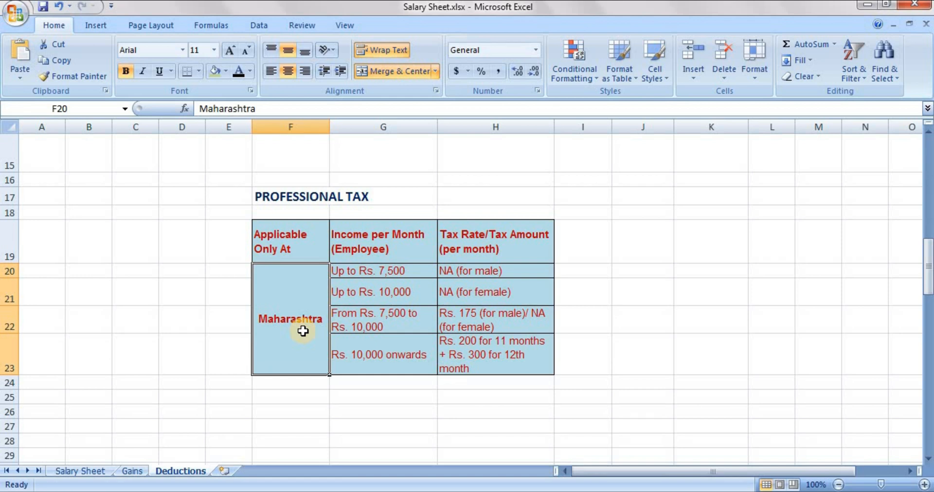
Examine each monthly income bracket and its tax amount for male and female employees in the Professional Tax table
{"action": "left_click", "coordinate": [367, 273]}
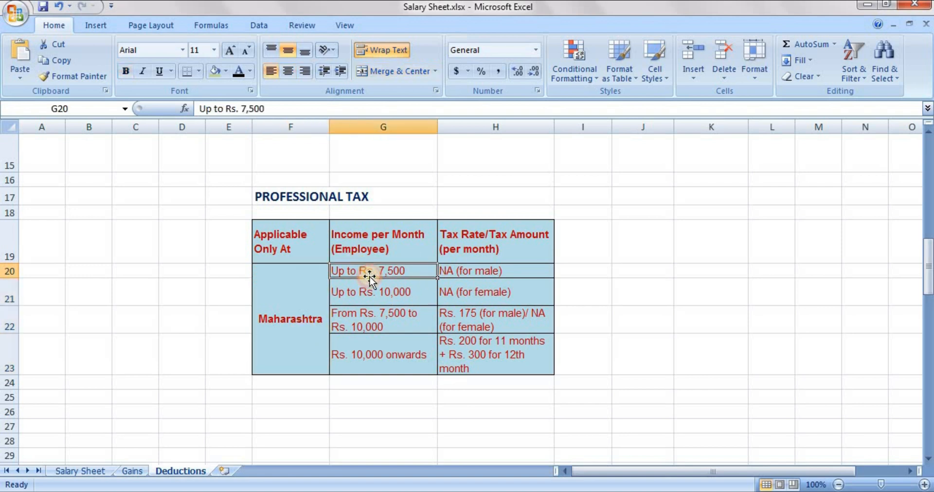
{"action": "left_click", "coordinate": [384, 236]}
{"action": "left_click_drag", "start_coordinate": [398, 268], "coordinate": [398, 344]}
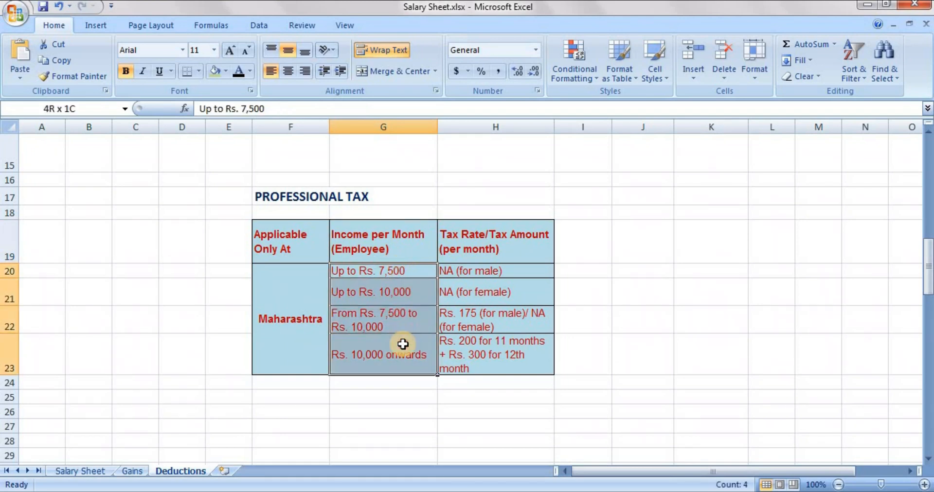
{"action": "left_click", "coordinate": [402, 273]}
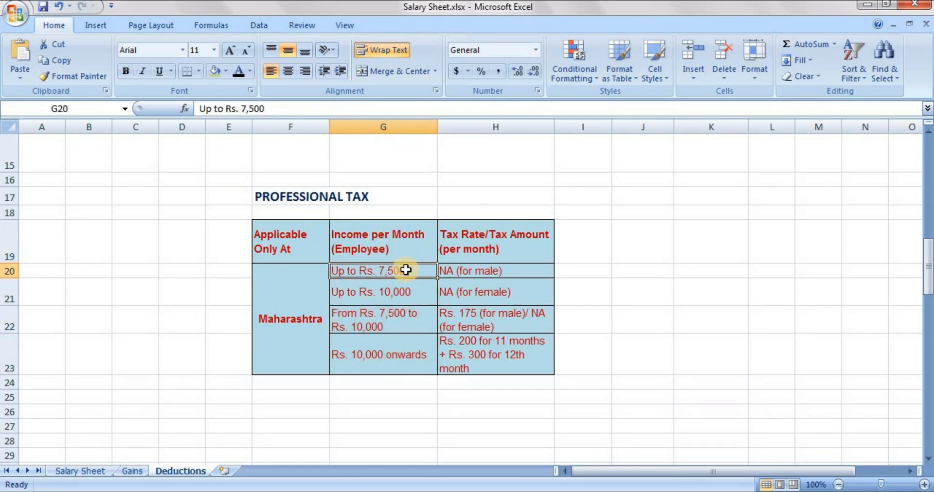
{"action": "left_click", "coordinate": [452, 273]}
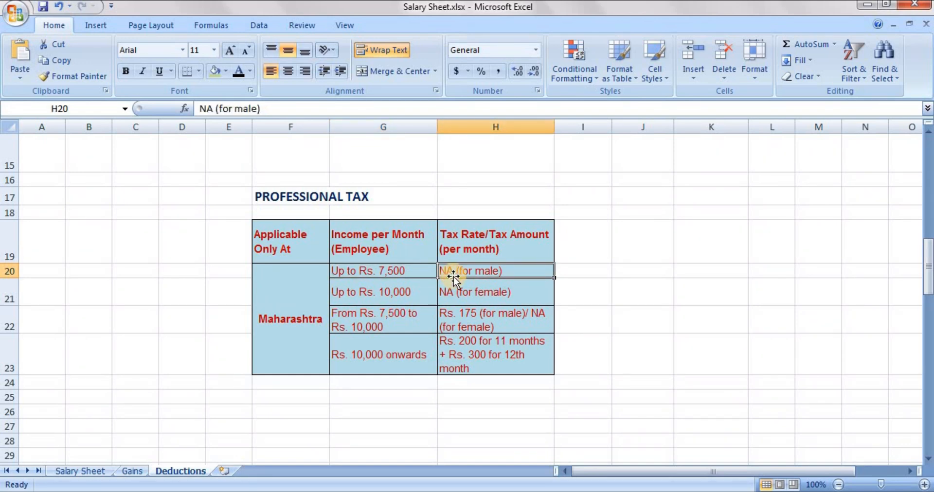
{"action": "left_click", "coordinate": [420, 293]}
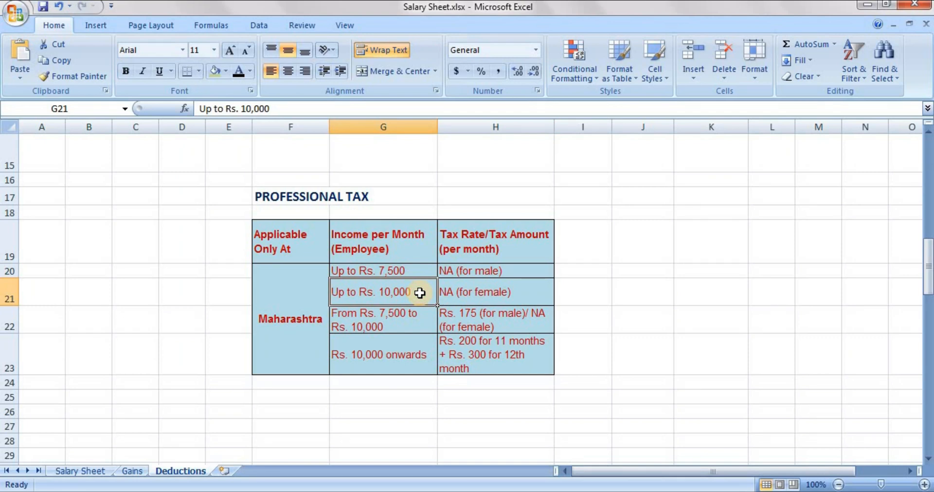
{"action": "left_click", "coordinate": [512, 285]}
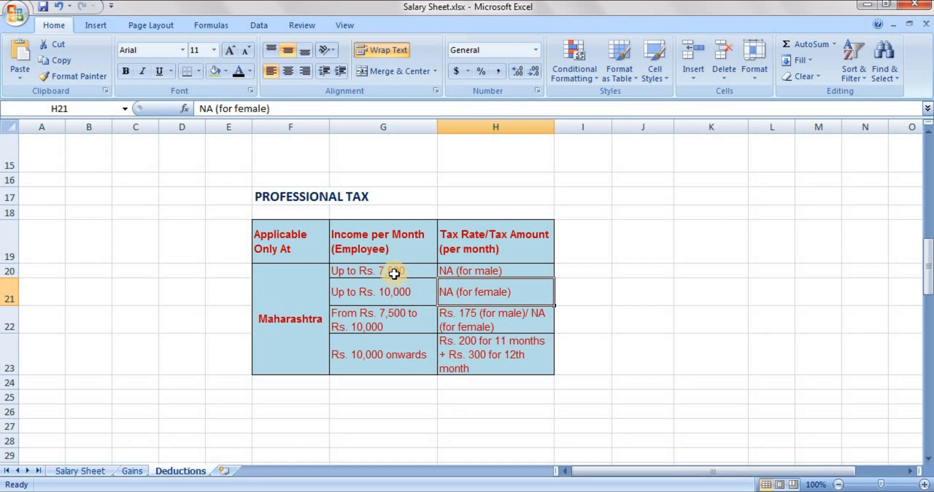
{"action": "left_click", "coordinate": [396, 311]}
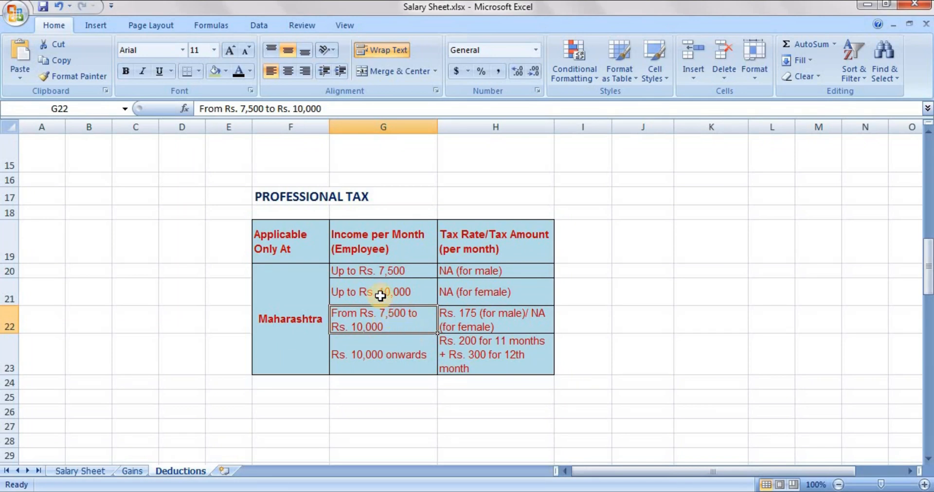
{"action": "left_click", "coordinate": [477, 319]}
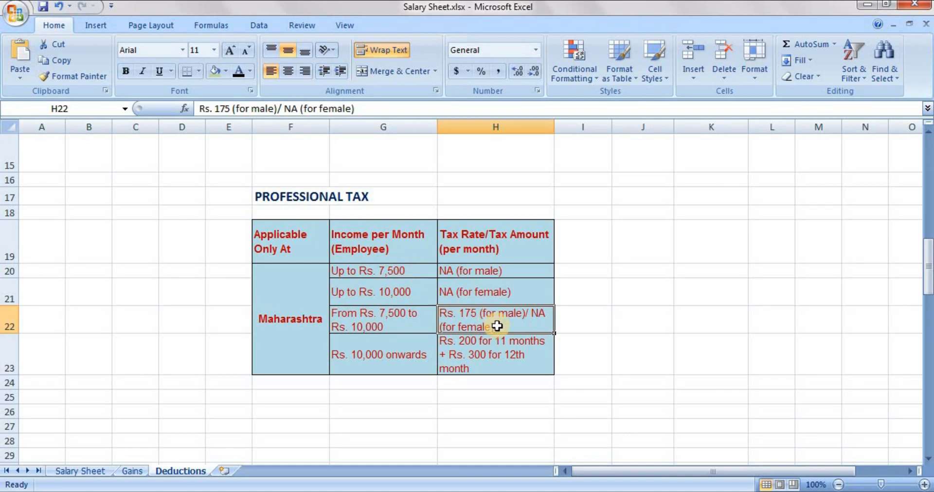
{"action": "left_click", "coordinate": [420, 355]}
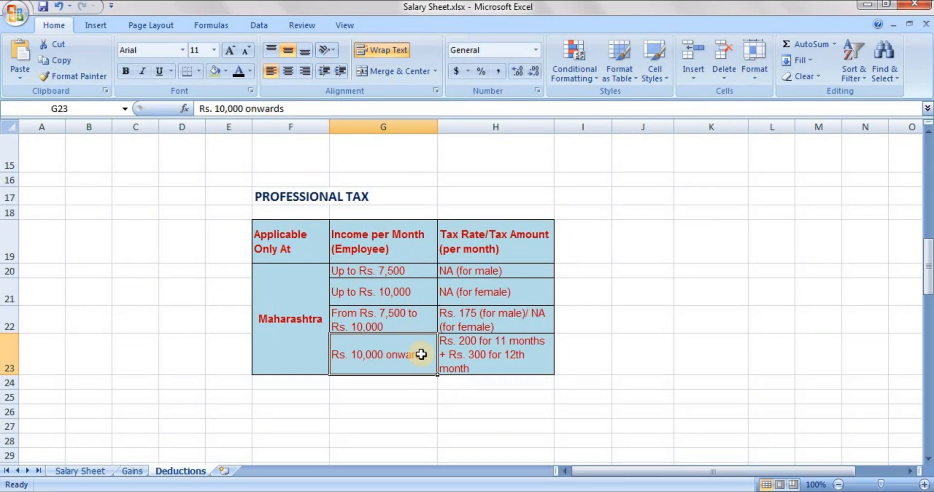
{"action": "left_click", "coordinate": [475, 358]}
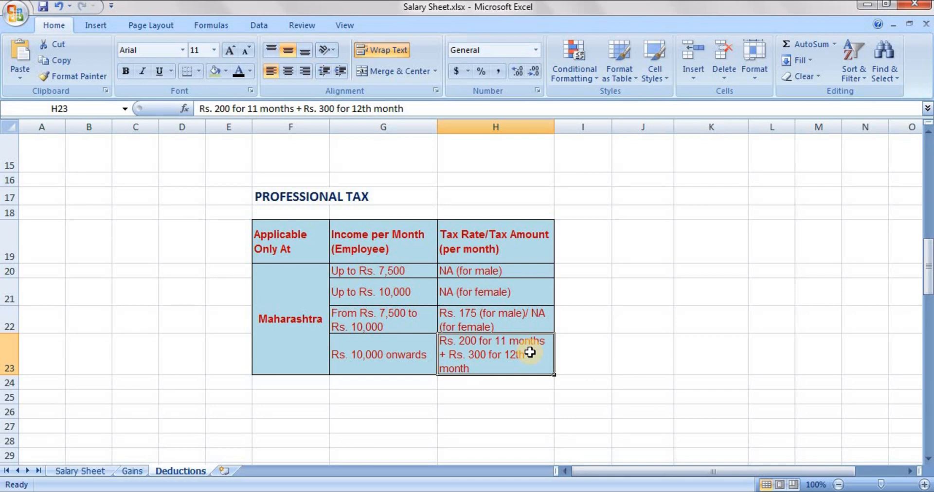
{"action": "left_click", "coordinate": [425, 383]}
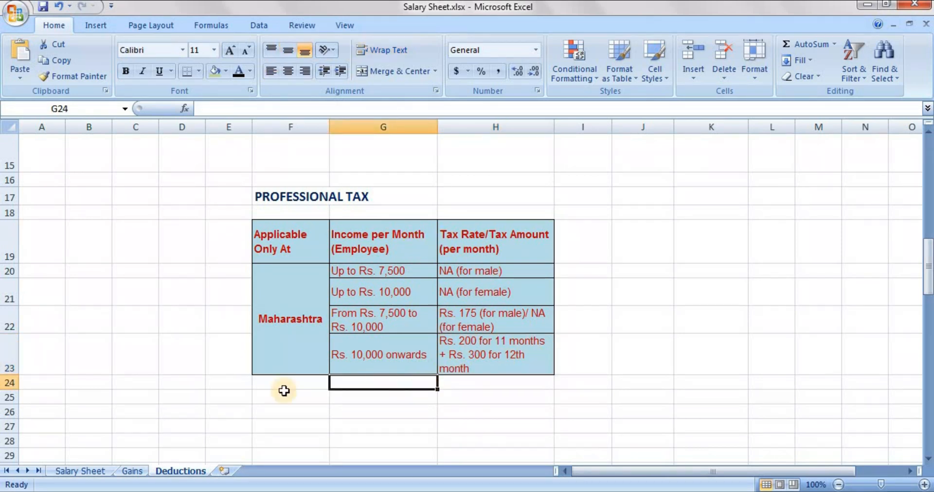
Find the Income Tax Slabs (2020-21) table on the Deductions sheet and examine the slabs up to Rs. 5.0 lakh and the rebate note
{"action": "left_click", "coordinate": [428, 427]}
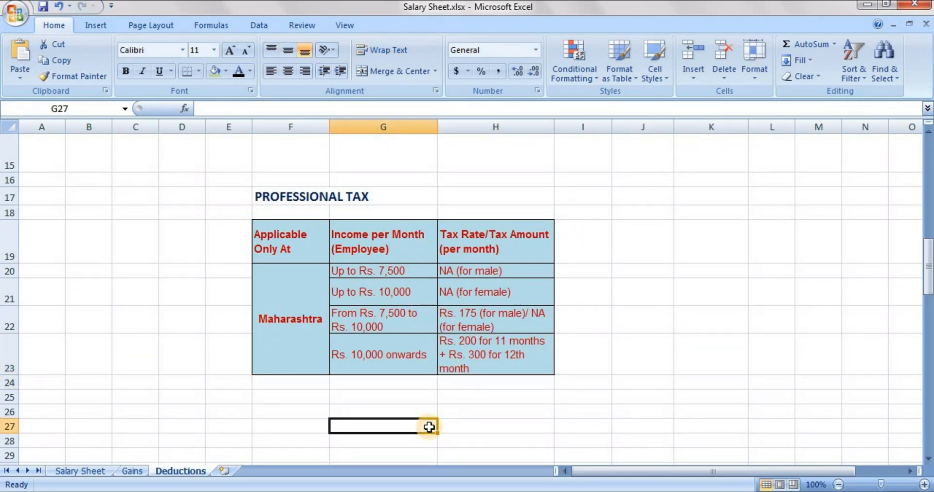
{"action": "key", "text": "Page_Down"}
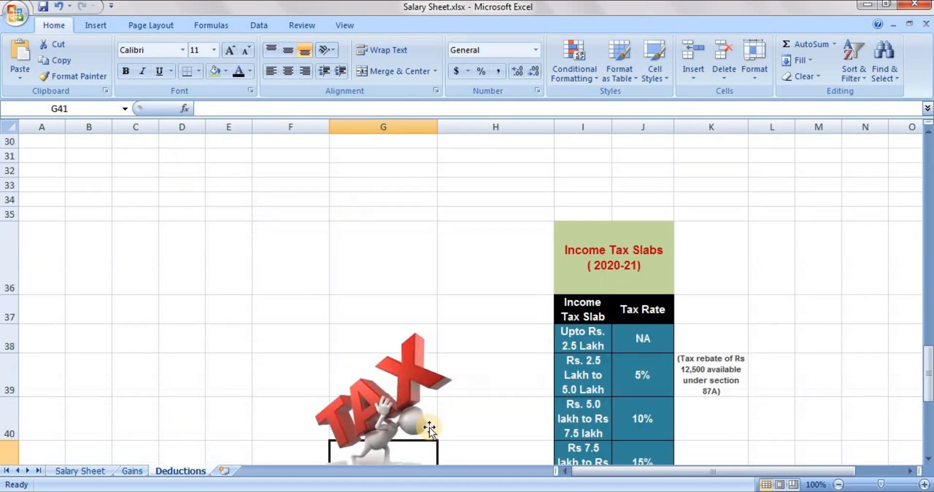
{"action": "key", "text": "Page_Down"}
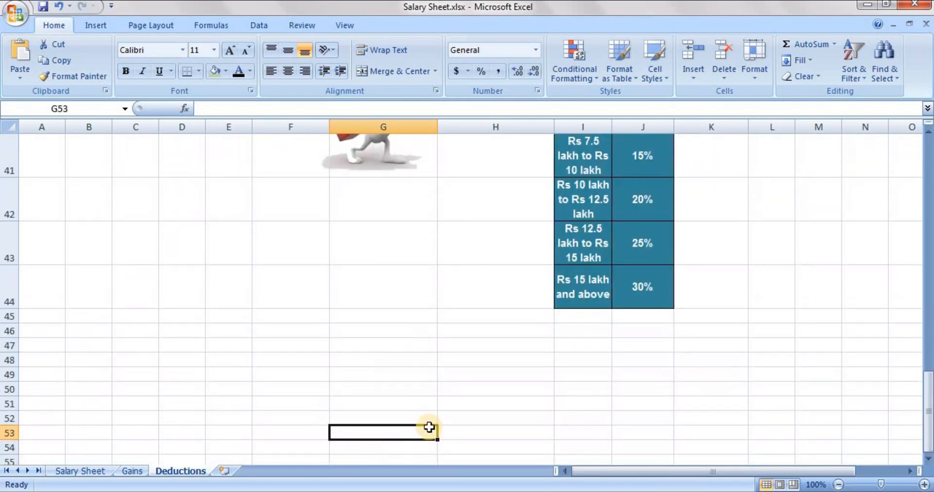
{"action": "key", "text": "Page_Up"}
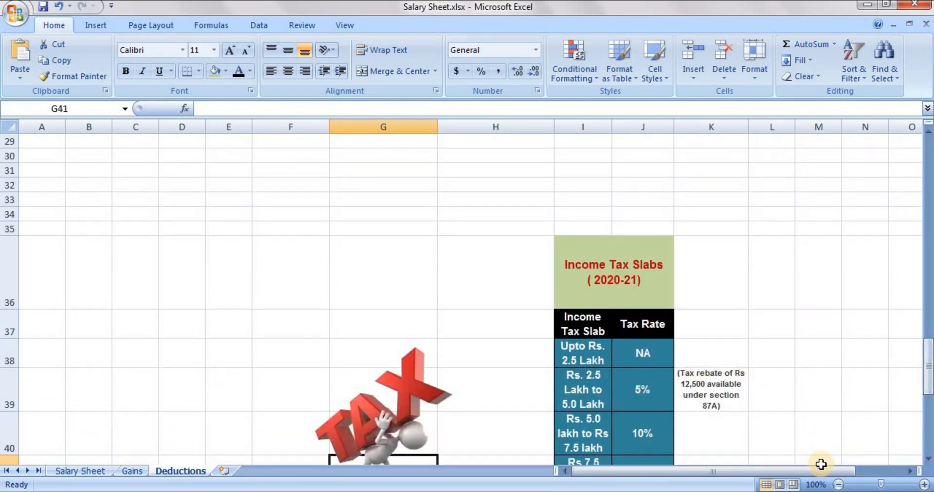
{"action": "left_click_drag", "start_coordinate": [822, 471], "coordinate": [862, 465]}
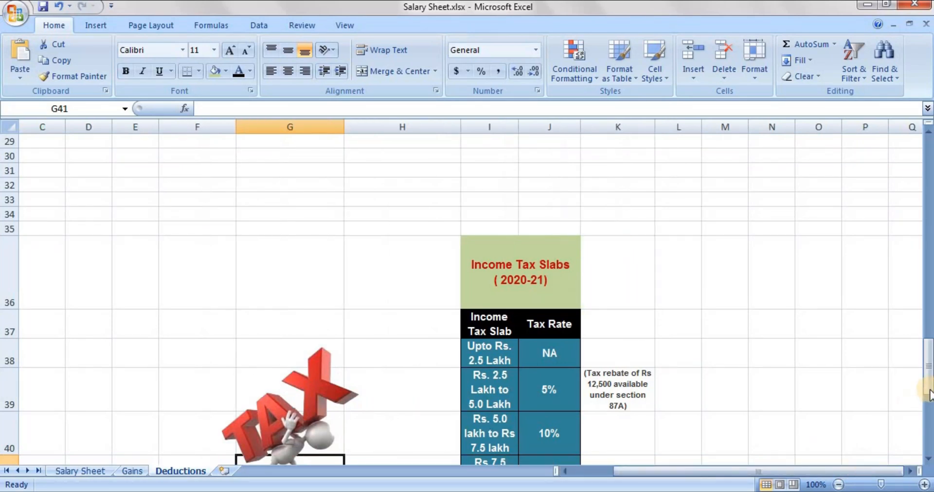
{"action": "left_click_drag", "start_coordinate": [928, 386], "coordinate": [929, 418]}
{"action": "left_click", "coordinate": [696, 265]}
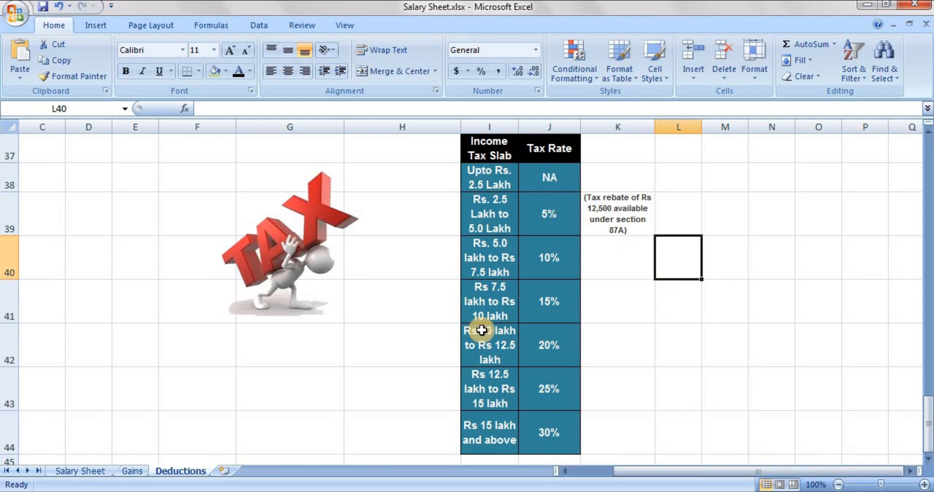
{"action": "left_click", "coordinate": [620, 291]}
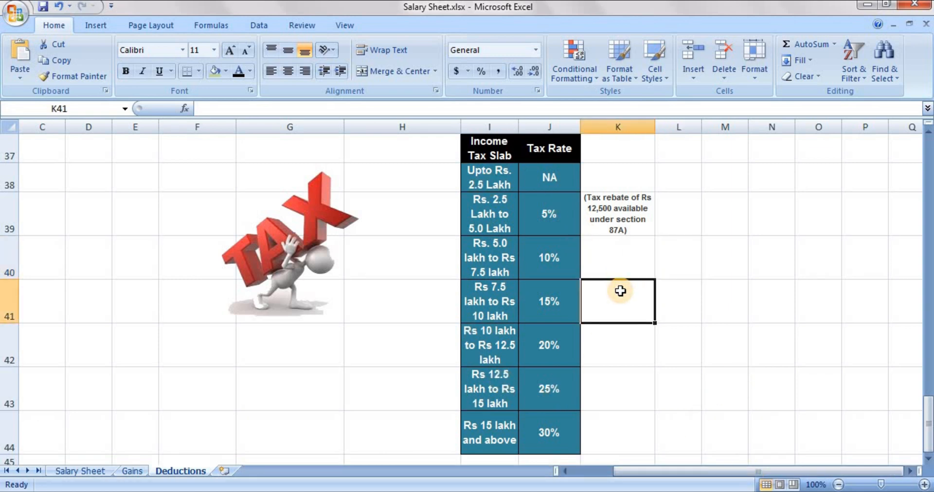
{"action": "left_click", "coordinate": [504, 178]}
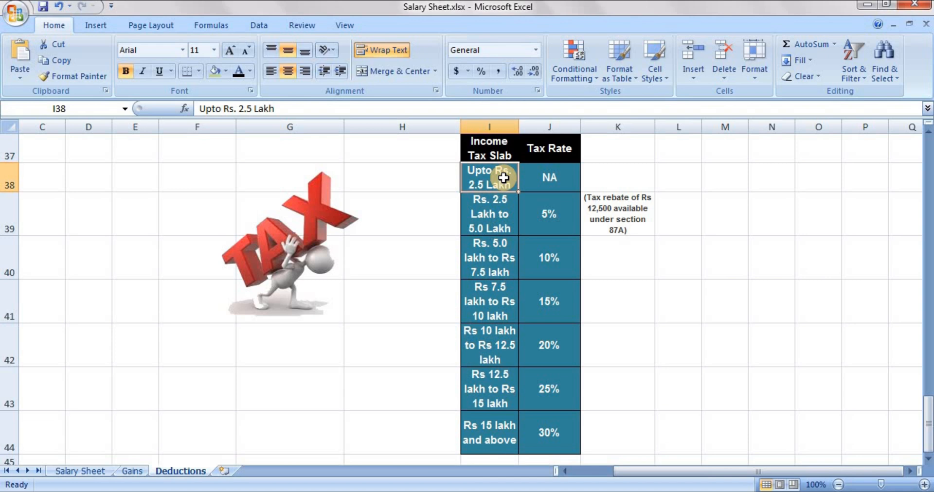
{"action": "left_click", "coordinate": [557, 173]}
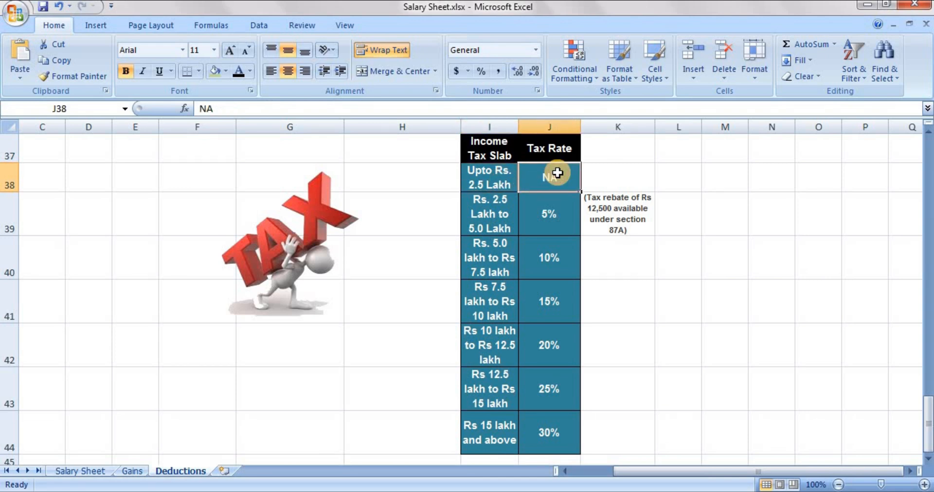
{"action": "left_click", "coordinate": [501, 222]}
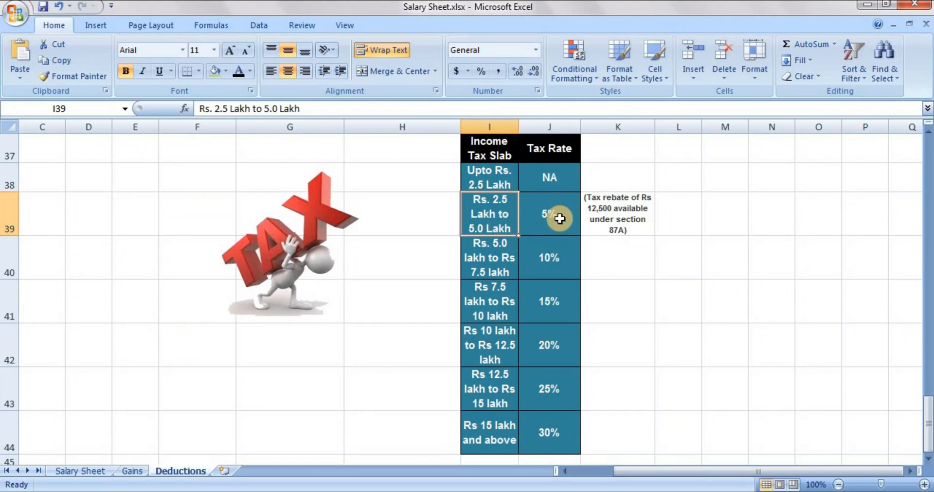
{"action": "left_click", "coordinate": [544, 210]}
{"action": "left_click", "coordinate": [633, 207]}
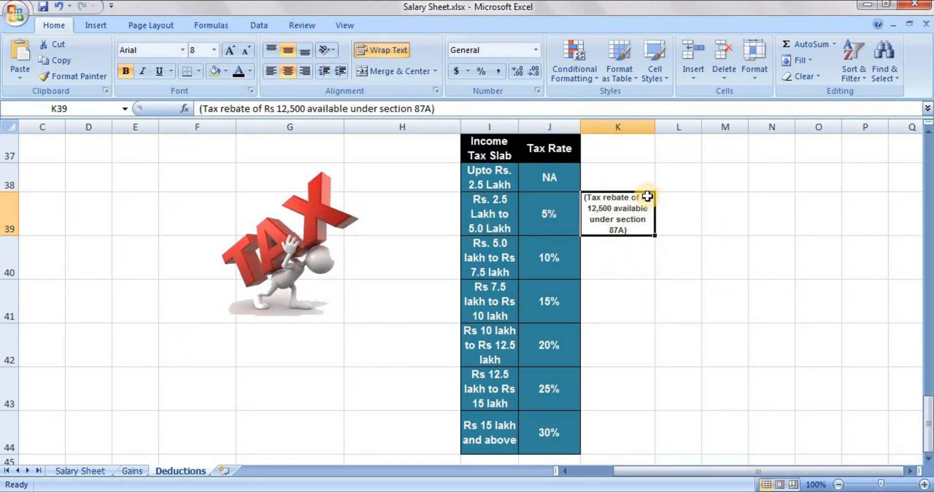
Examine the income tax slabs above Rs. 5.0 lakh and their tax rates
{"action": "left_click", "coordinate": [471, 257]}
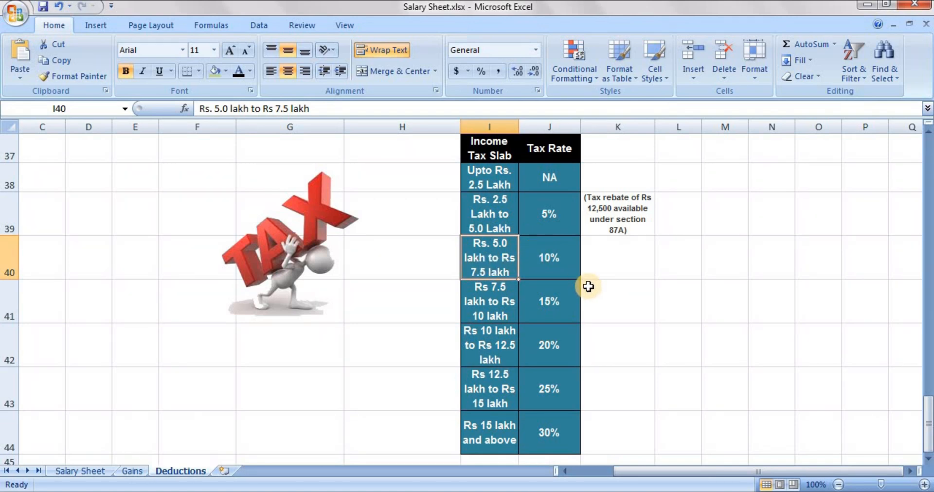
{"action": "left_click", "coordinate": [564, 272]}
{"action": "left_click", "coordinate": [493, 316]}
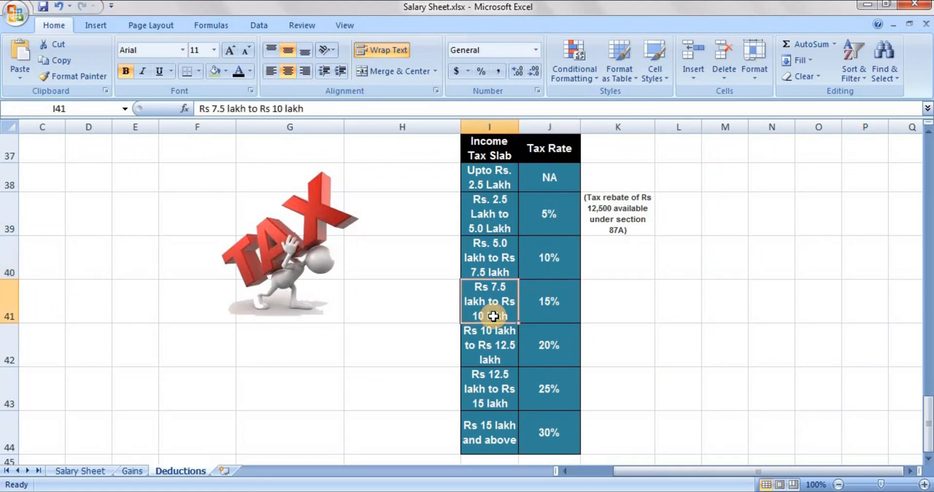
{"action": "left_click", "coordinate": [537, 310]}
{"action": "left_click", "coordinate": [507, 325]}
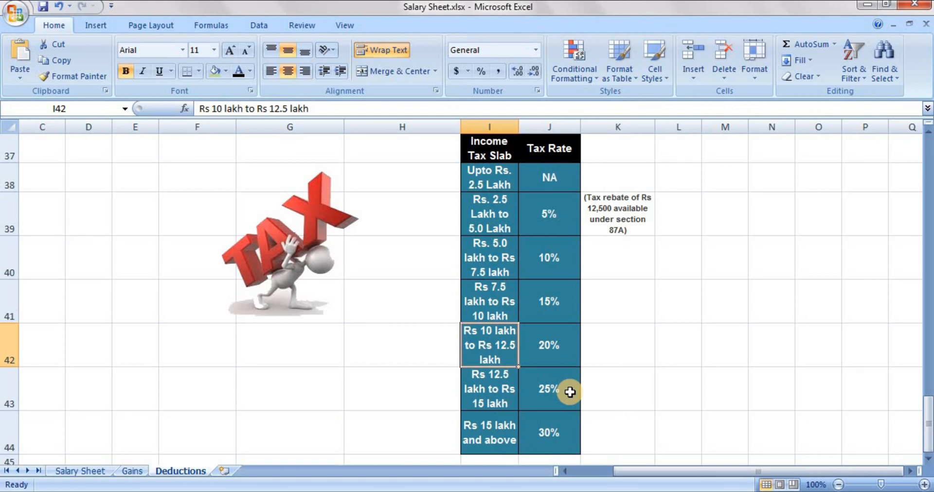
{"action": "left_click_drag", "start_coordinate": [559, 309], "coordinate": [568, 434]}
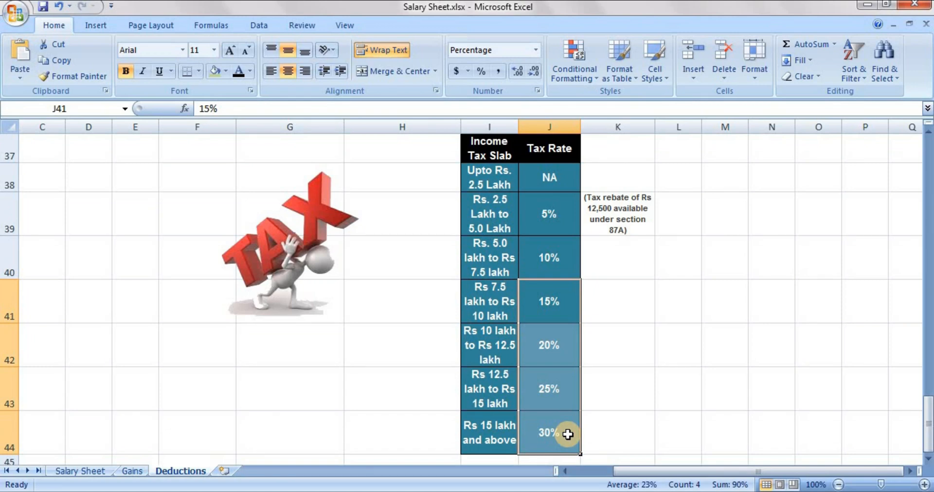
{"action": "left_click", "coordinate": [612, 408]}
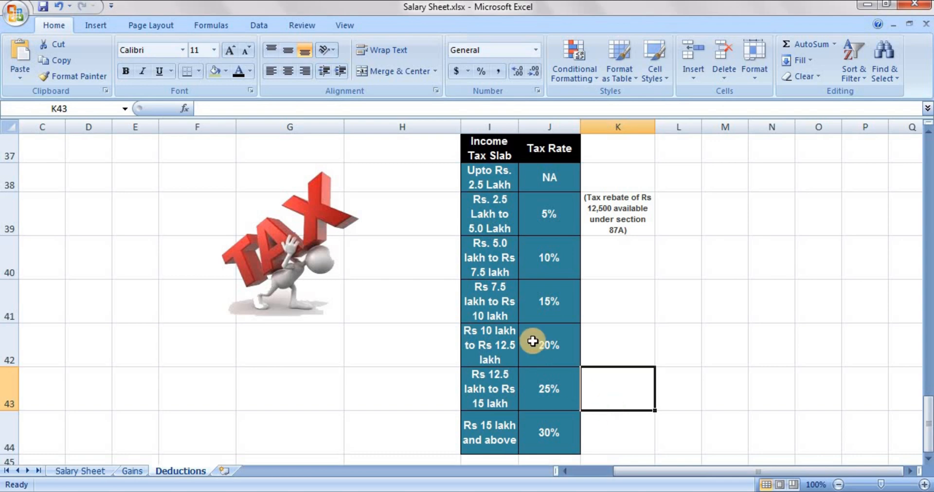
{"action": "left_click", "coordinate": [404, 307]}
{"action": "left_click", "coordinate": [330, 414]}
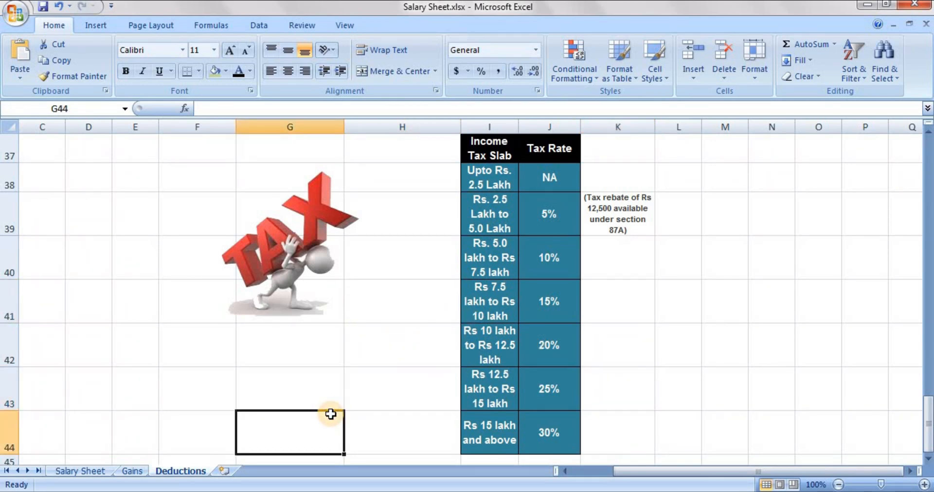
On the Salary Sheet, calculate PF as 12% of gross salary with =G6*12/100 in H6 and fill the formula down to H15
{"action": "key", "text": "Page_Up"}
{"action": "key", "text": "Page_Up"}
{"action": "key", "text": "Page_Up"}
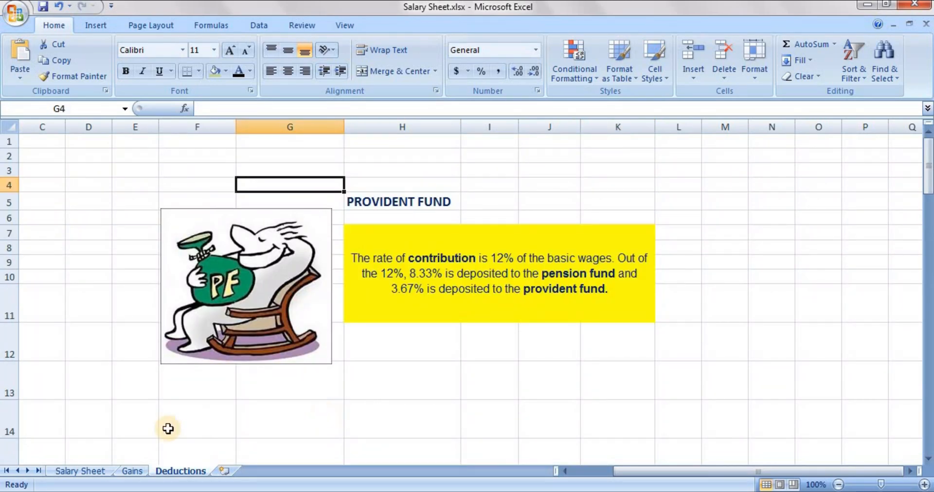
{"action": "left_click", "coordinate": [98, 471]}
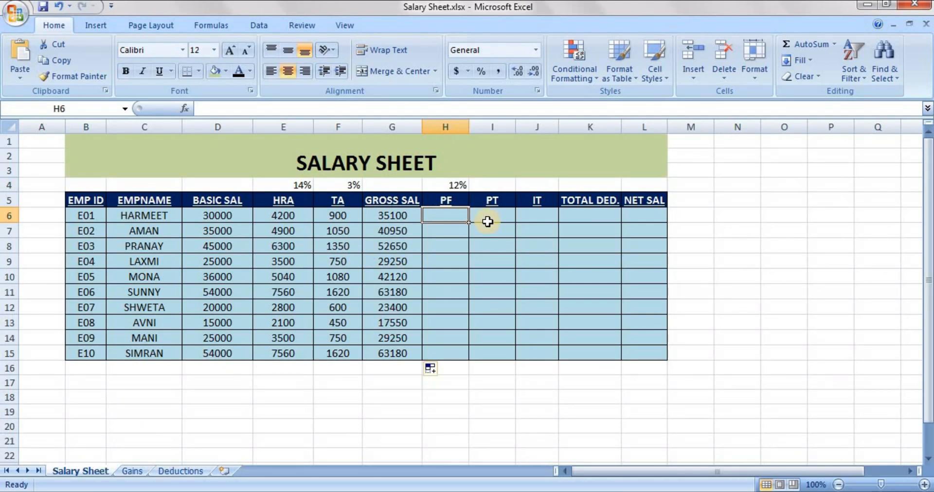
{"action": "type", "text": "="}
{"action": "key", "text": "Left"}
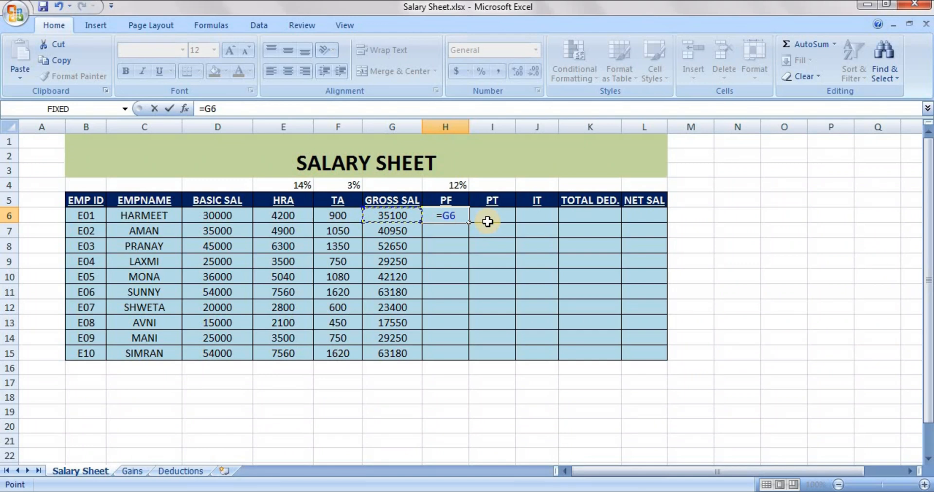
{"action": "type", "text": "*12/"}
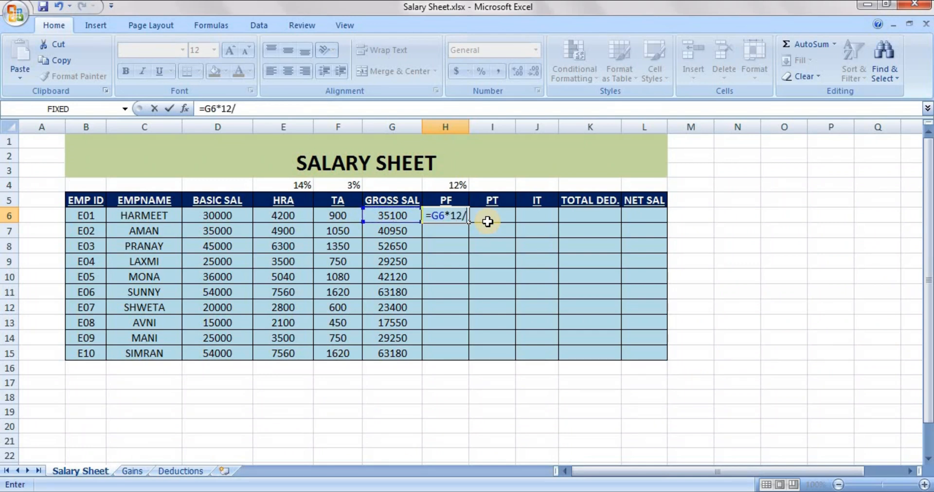
{"action": "type", "text": "100"}
{"action": "key", "text": "Return"}
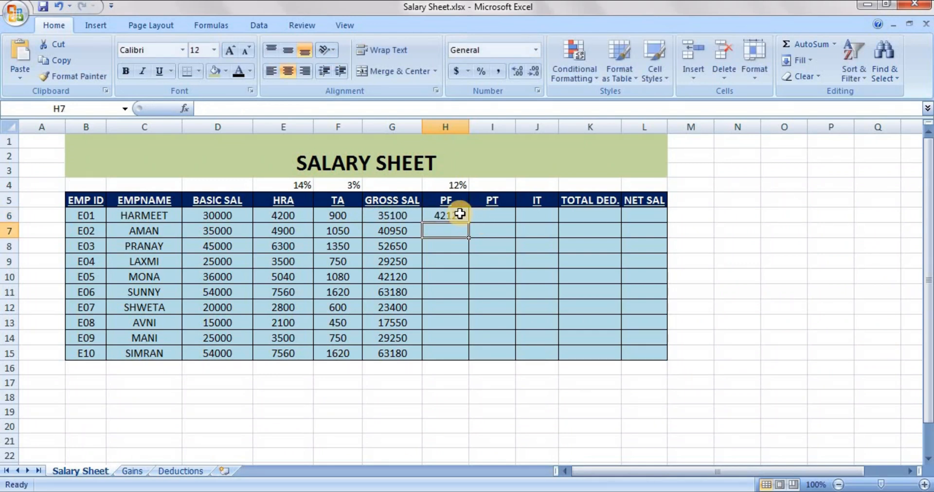
{"action": "left_click", "coordinate": [460, 214]}
{"action": "left_click_drag", "start_coordinate": [469, 221], "coordinate": [468, 362]}
Enter a professional tax of 200 for every employee in the PT column, cells I6 to I15
{"action": "left_click", "coordinate": [492, 220]}
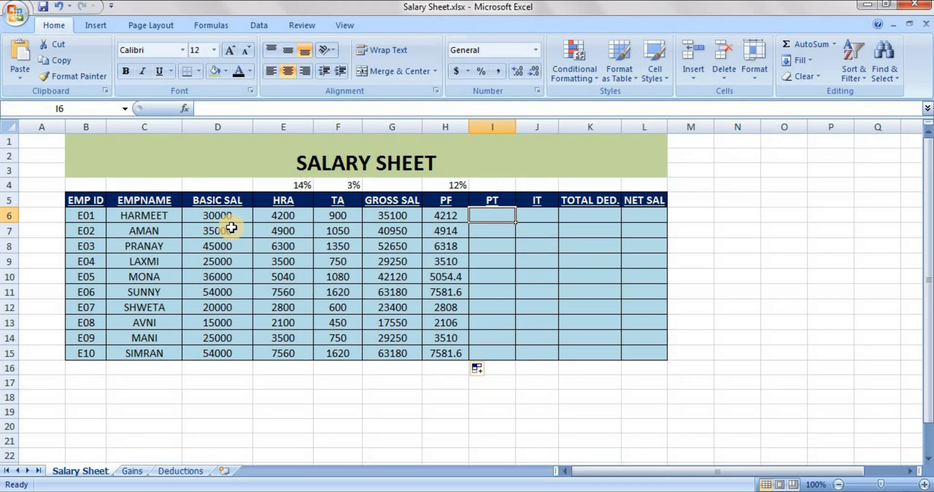
{"action": "type", "text": "200"}
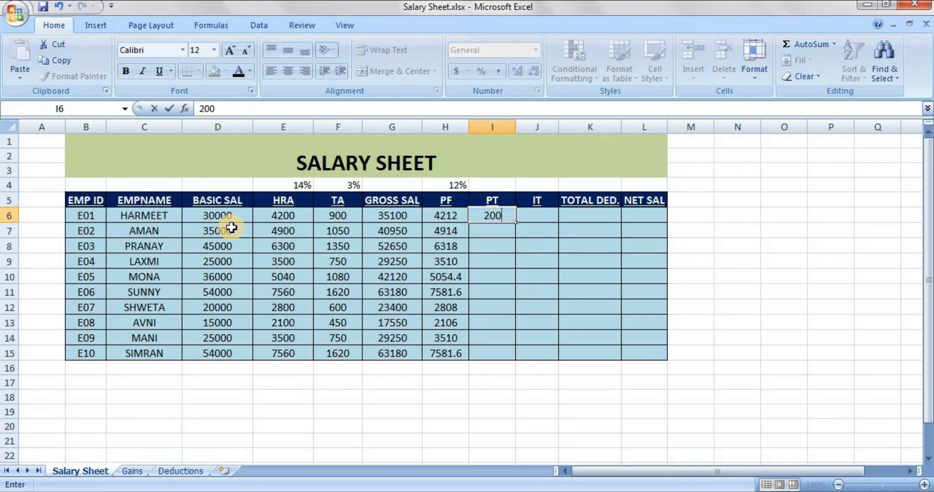
{"action": "key", "text": "Return"}
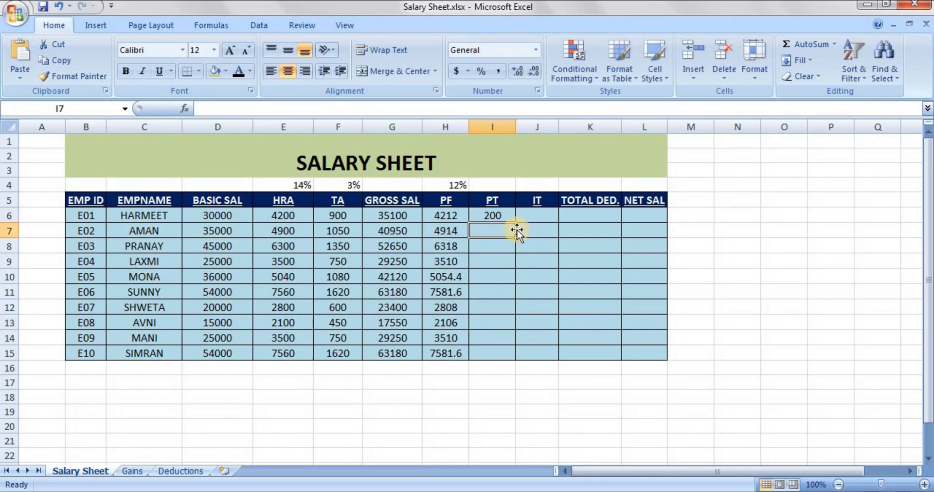
{"action": "type", "text": "200"}
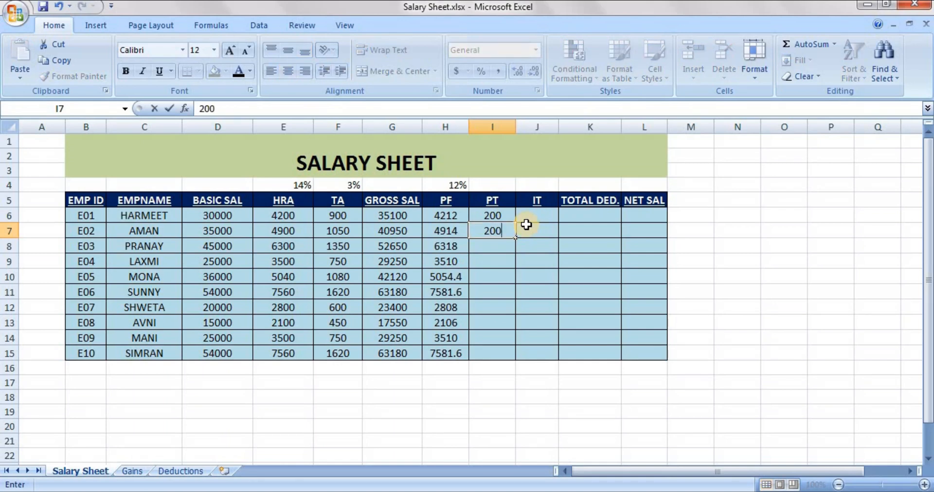
{"action": "key", "text": "Return"}
{"action": "type", "text": "200"}
{"action": "key", "text": "Return"}
{"action": "type", "text": "200"}
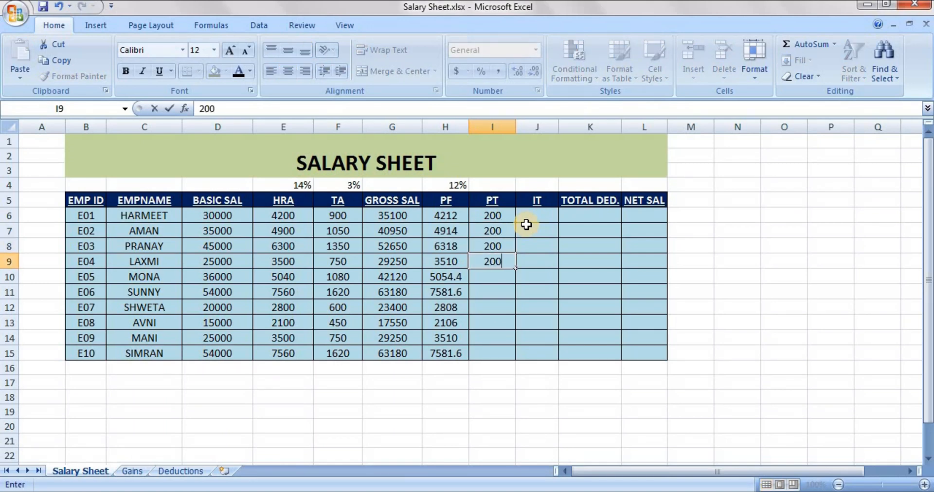
{"action": "key", "text": "Return"}
{"action": "type", "text": "200"}
{"action": "key", "text": "Return"}
{"action": "type", "text": "200"}
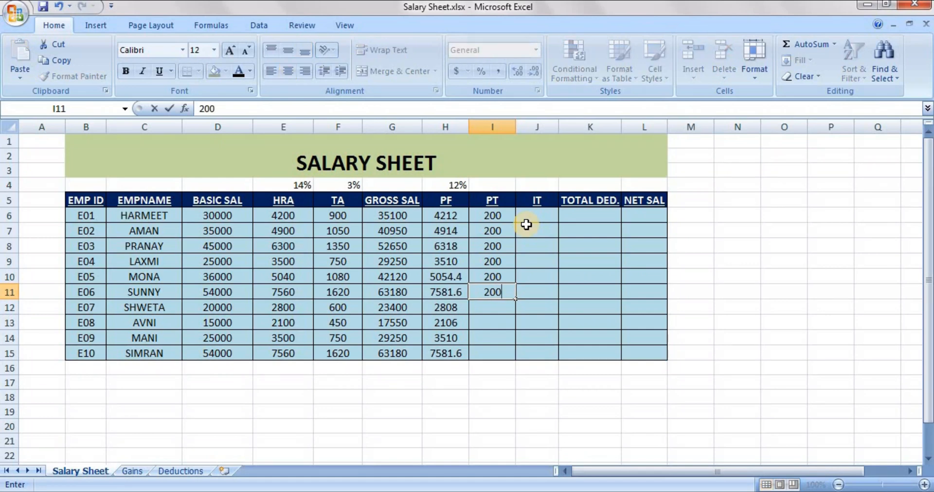
{"action": "key", "text": "Return"}
{"action": "type", "text": "200"}
{"action": "key", "text": "Return"}
{"action": "type", "text": "200"}
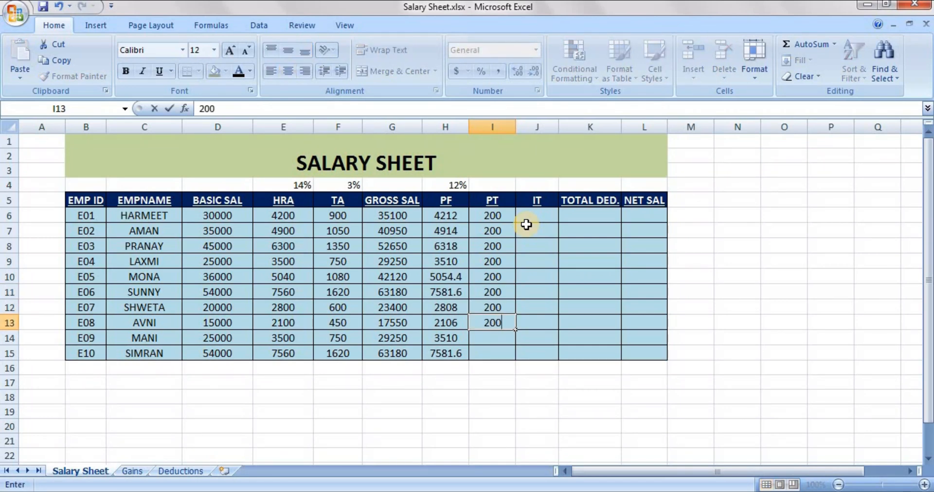
{"action": "key", "text": "Return"}
{"action": "type", "text": "200"}
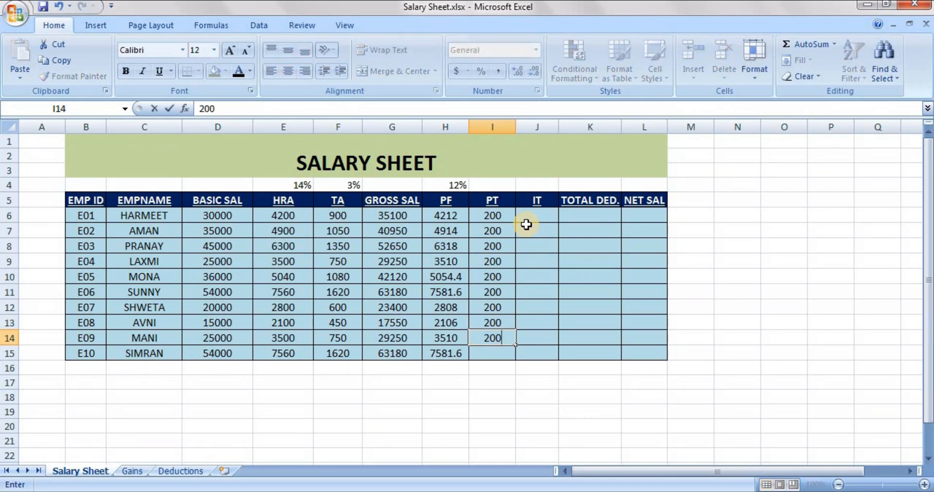
{"action": "key", "text": "Return"}
{"action": "type", "text": "200"}
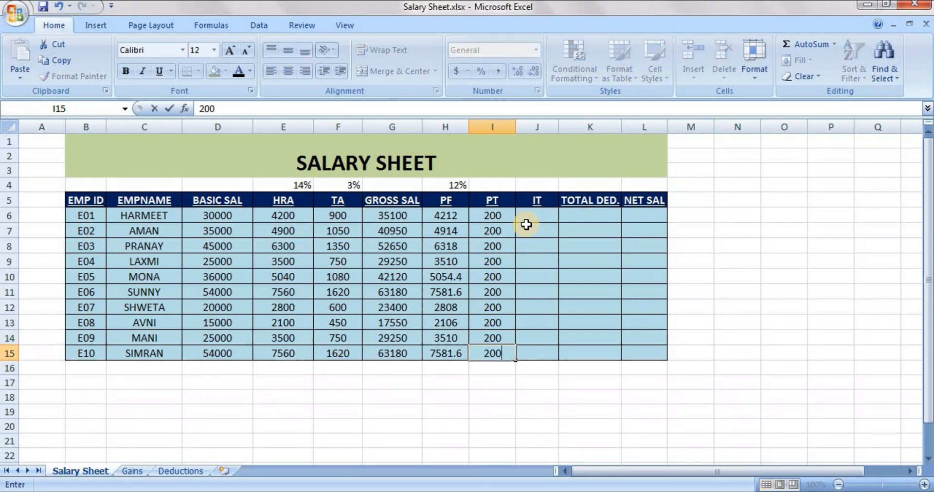
{"action": "key", "text": "Tab"}
Calculate income tax as 10% of gross salary with =G6*10/100 in J6 and fill the formula down to J15
{"action": "key", "text": "Up"}
{"action": "key", "text": "Up"}
{"action": "key", "text": "Up"}
{"action": "key", "text": "Up"}
{"action": "key", "text": "Up"}
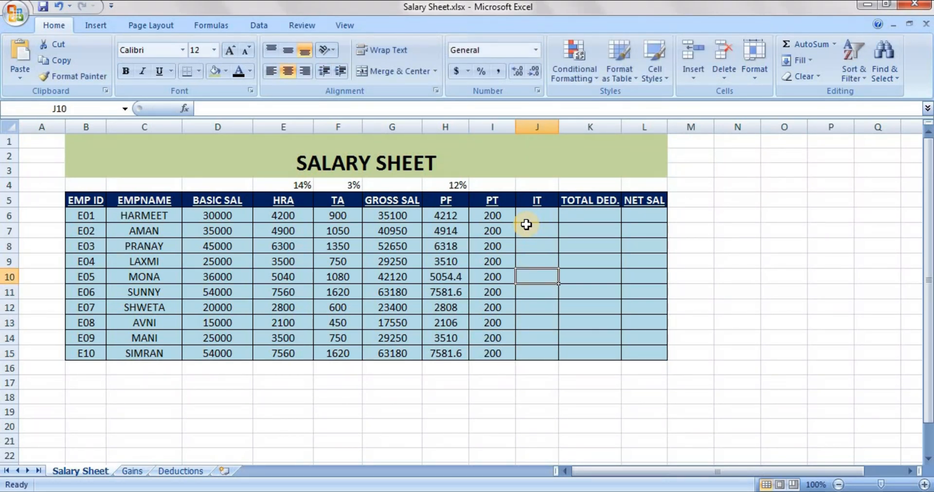
{"action": "key", "text": "Up"}
{"action": "key", "text": "Up"}
{"action": "key", "text": "Up"}
{"action": "key", "text": "Up"}
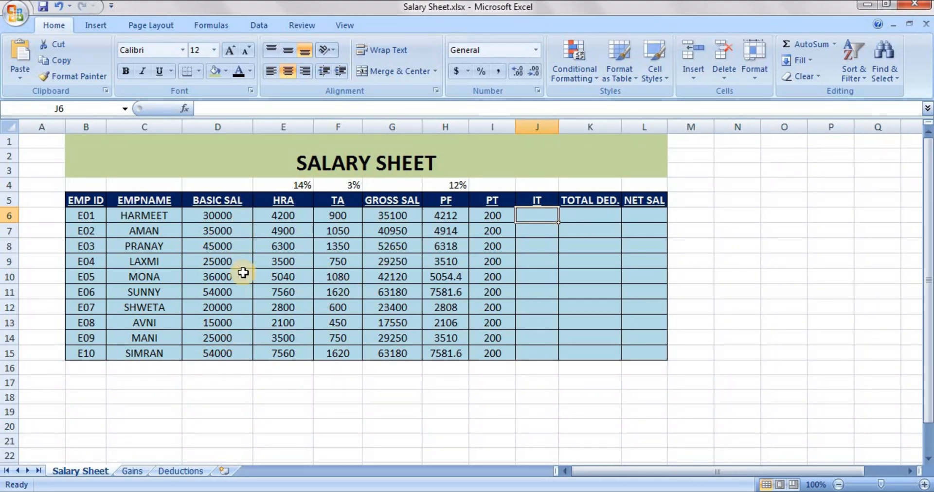
{"action": "left_click", "coordinate": [224, 294]}
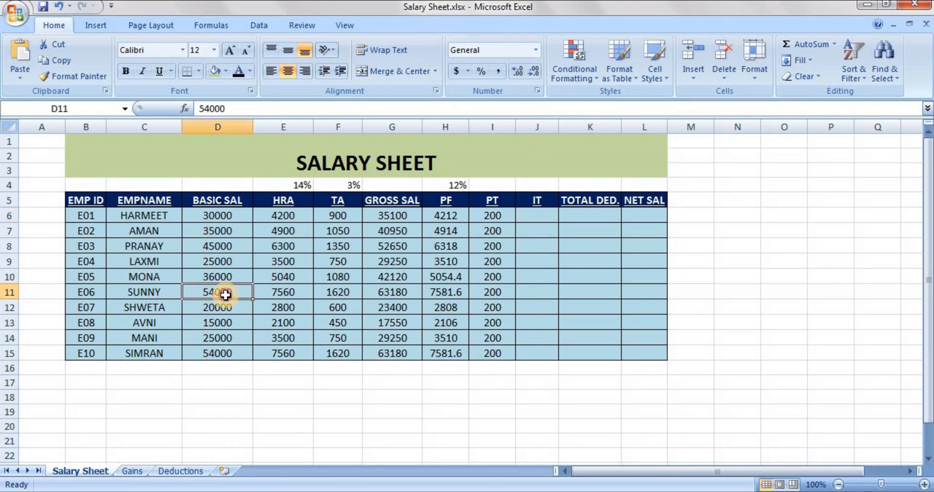
{"action": "left_click", "coordinate": [236, 350]}
{"action": "left_click", "coordinate": [549, 210]}
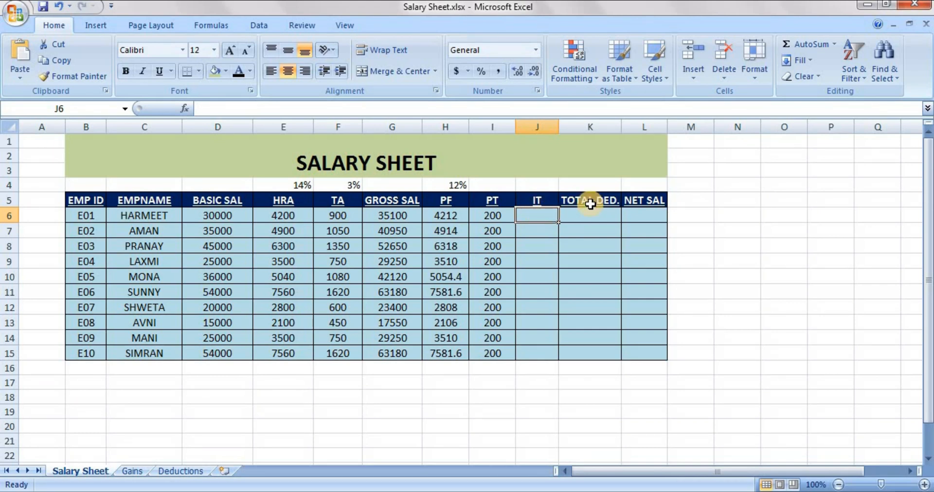
{"action": "type", "text": "="}
{"action": "key", "text": "Left"}
{"action": "key", "text": "Left"}
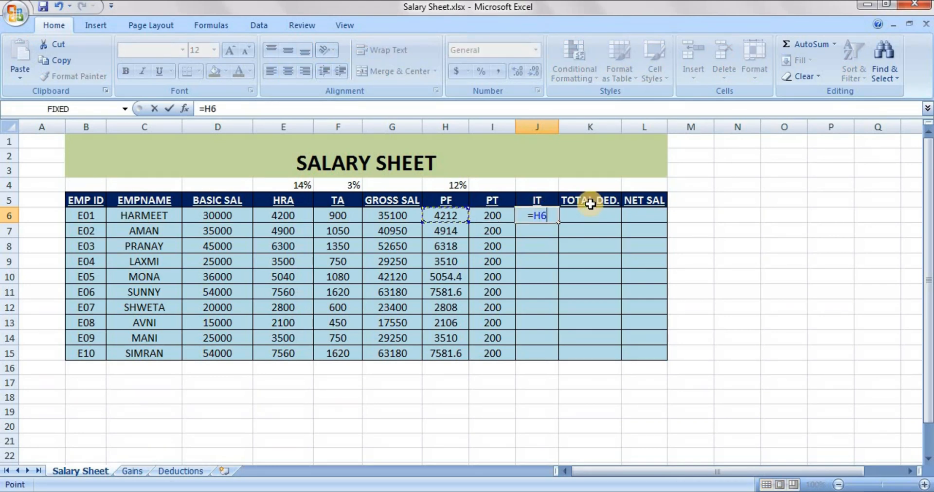
{"action": "key", "text": "Left"}
{"action": "type", "text": "*"}
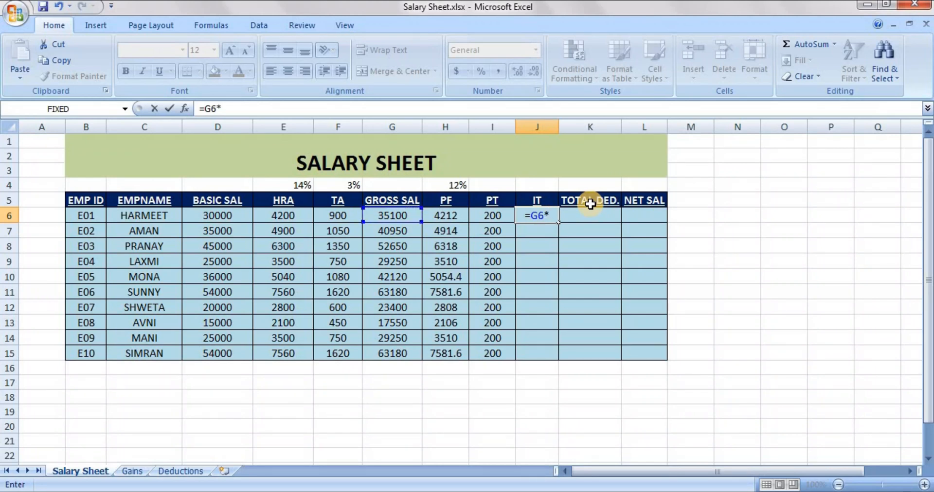
{"action": "type", "text": "10/100"}
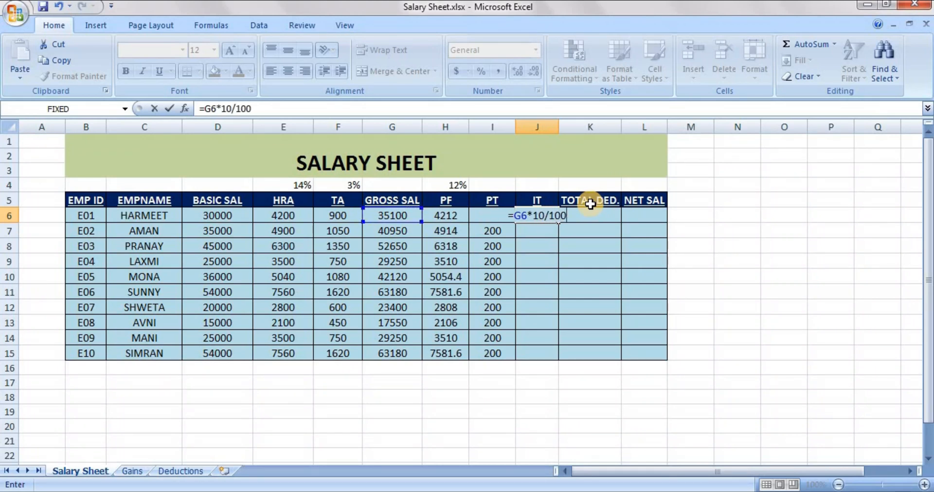
{"action": "key", "text": "Return"}
{"action": "left_click", "coordinate": [553, 214]}
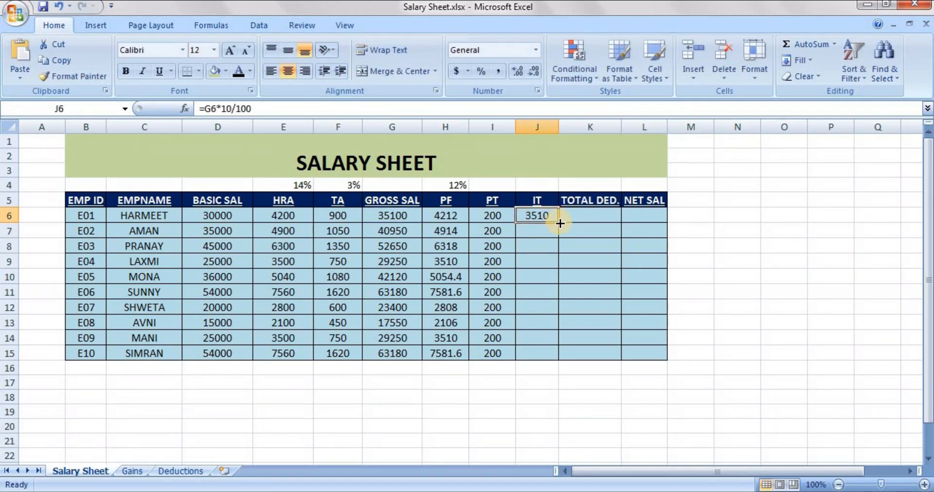
{"action": "left_click_drag", "start_coordinate": [559, 222], "coordinate": [556, 356]}
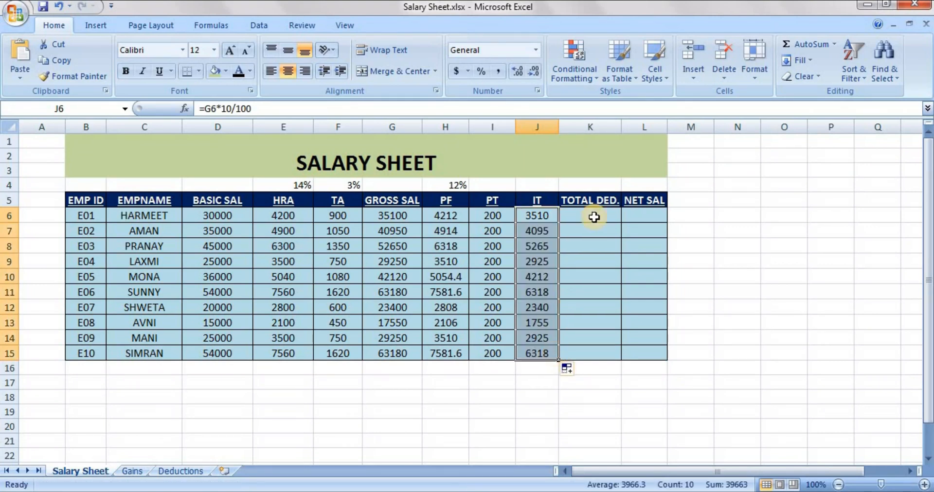
{"action": "left_click", "coordinate": [596, 200]}
{"action": "left_click", "coordinate": [596, 215]}
{"action": "left_click", "coordinate": [532, 226]}
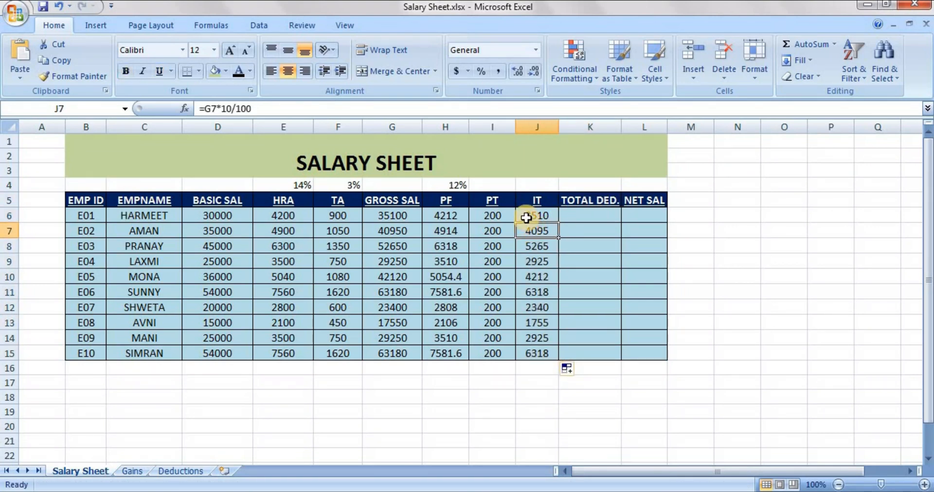
{"action": "left_click_drag", "start_coordinate": [528, 217], "coordinate": [540, 235]}
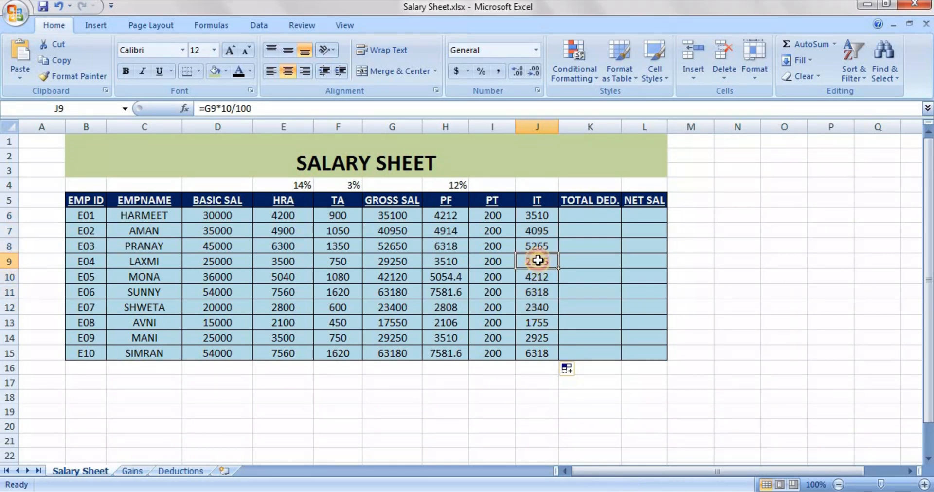
Total the PF, PT and IT deductions with =SUM(H6:J6) in K6 and fill the formula down to K15
{"action": "left_click", "coordinate": [595, 217]}
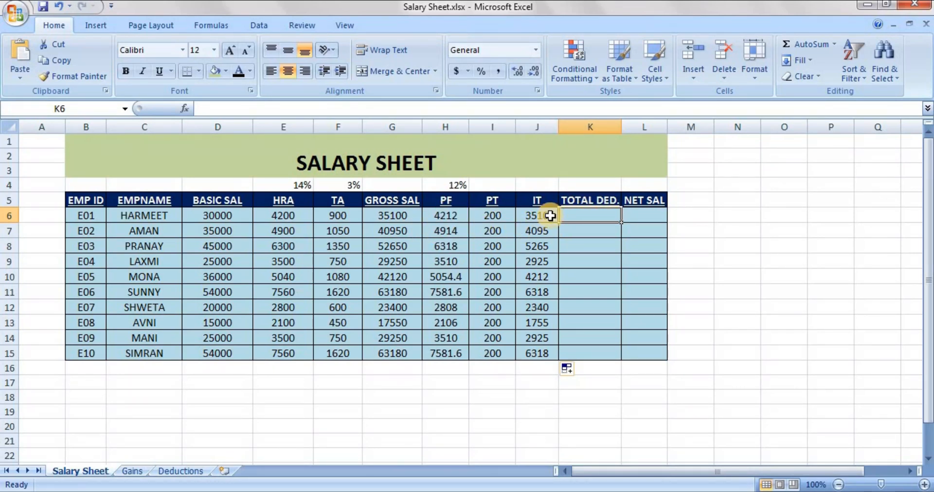
{"action": "key", "text": "alt+equal"}
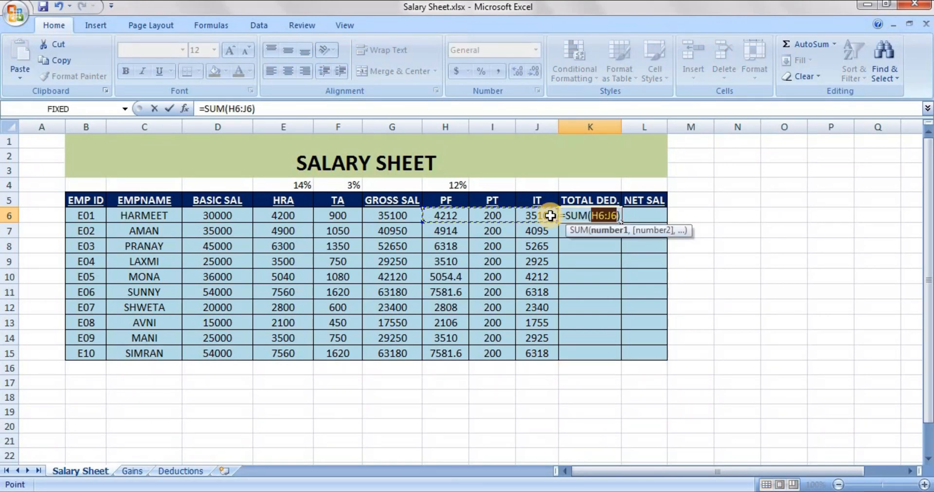
{"action": "key", "text": "Return"}
{"action": "left_click", "coordinate": [591, 211]}
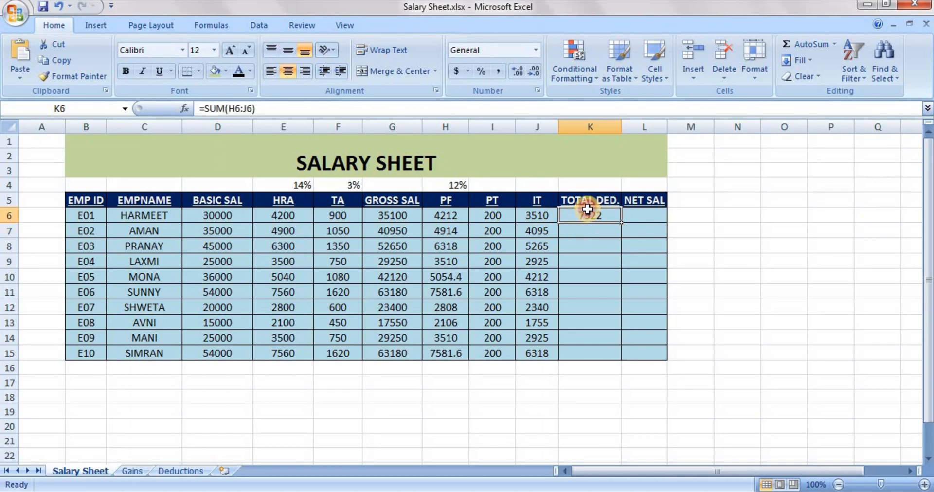
{"action": "left_click_drag", "start_coordinate": [622, 221], "coordinate": [616, 358]}
{"action": "left_click", "coordinate": [661, 299]}
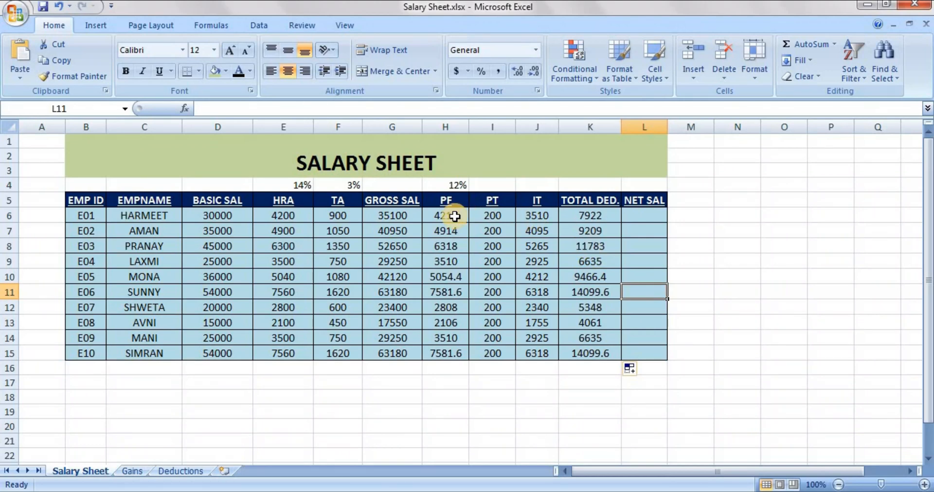
{"action": "left_click_drag", "start_coordinate": [448, 215], "coordinate": [545, 351]}
{"action": "left_click", "coordinate": [542, 351]}
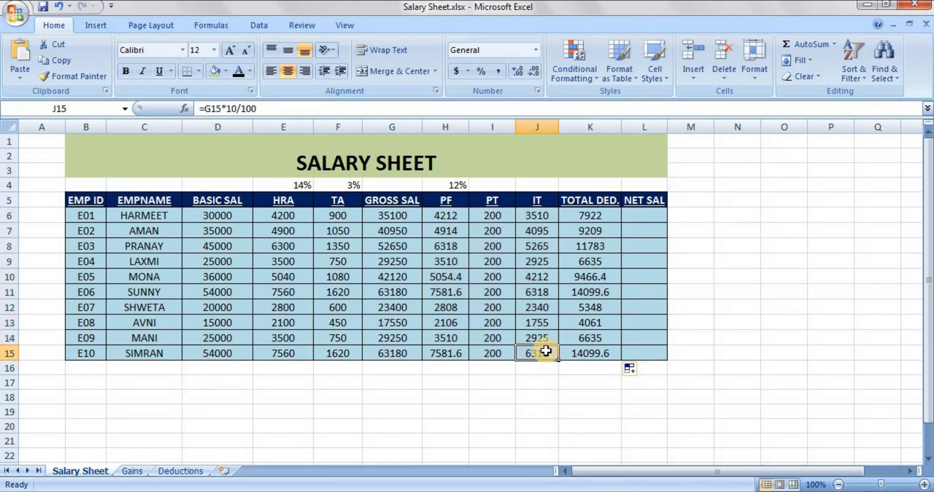
{"action": "left_click", "coordinate": [554, 292]}
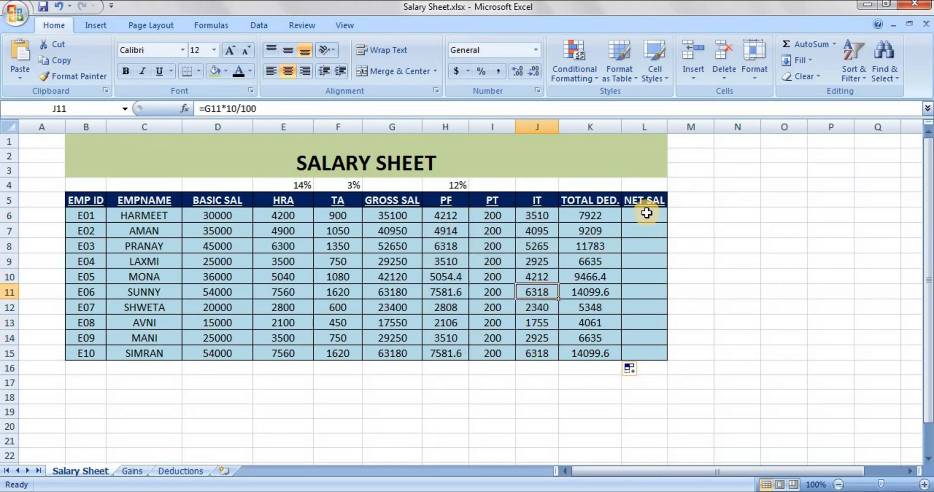
Calculate net salary as gross salary minus total deductions with =G6-K6 in L6 and fill the formula down to L15
{"action": "left_click_drag", "start_coordinate": [649, 213], "coordinate": [647, 218]}
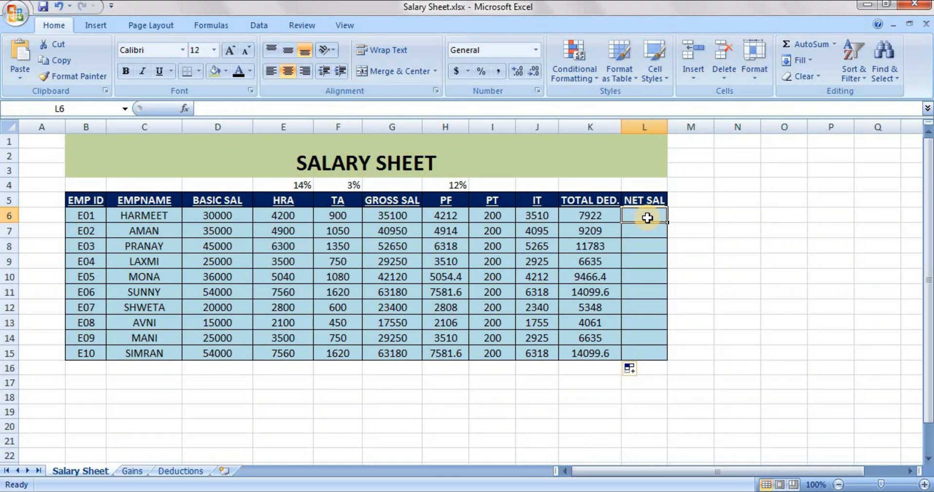
{"action": "type", "text": "="}
{"action": "key", "text": "Left"}
{"action": "key", "text": "Left"}
{"action": "key", "text": "Left"}
{"action": "key", "text": "Left"}
{"action": "key", "text": "Left"}
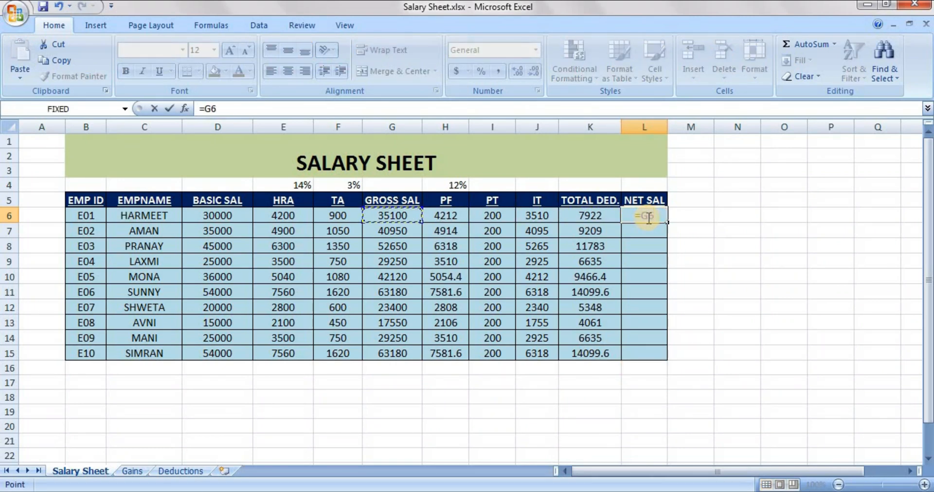
{"action": "type", "text": "-"}
{"action": "left_click", "coordinate": [577, 215]}
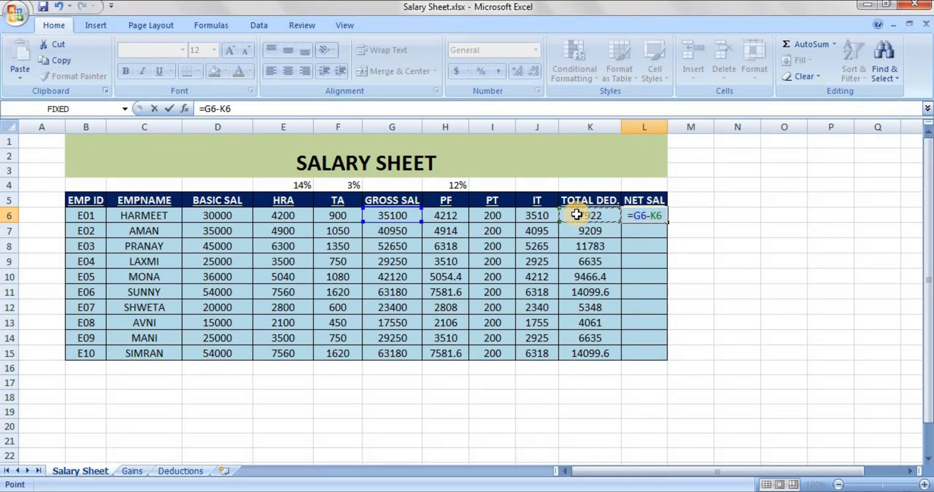
{"action": "key", "text": "Return"}
{"action": "left_click", "coordinate": [630, 218]}
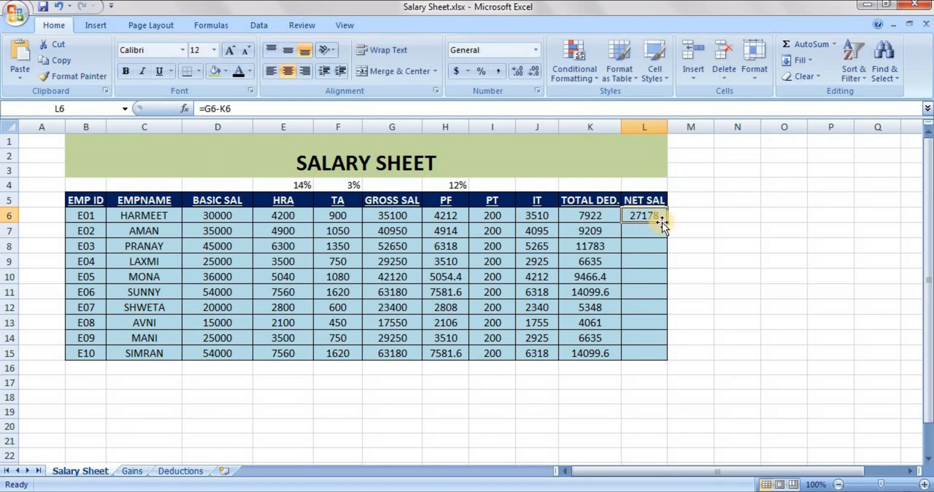
{"action": "left_click_drag", "start_coordinate": [669, 229], "coordinate": [669, 364]}
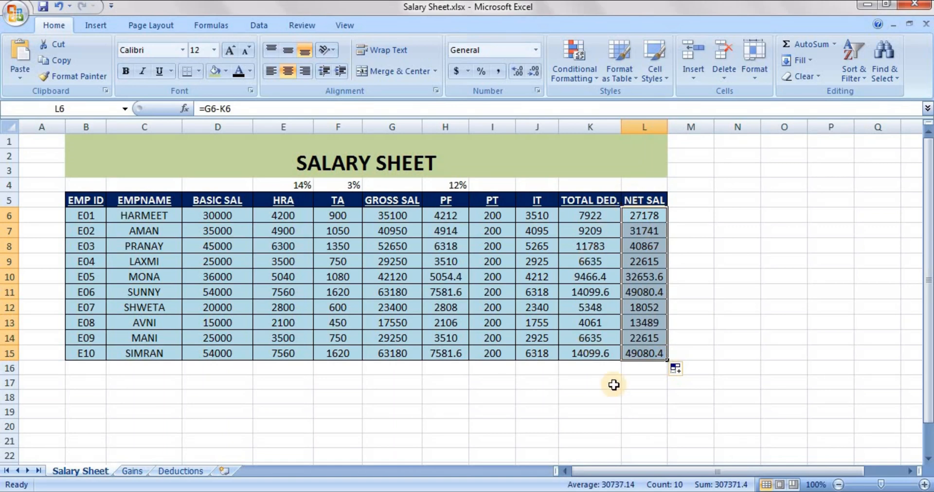
{"action": "left_click", "coordinate": [700, 336]}
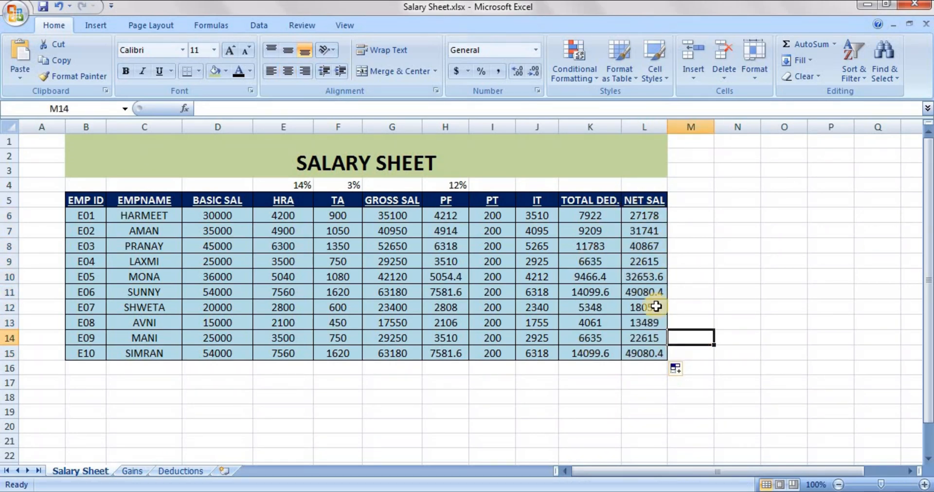
{"action": "left_click", "coordinate": [681, 323]}
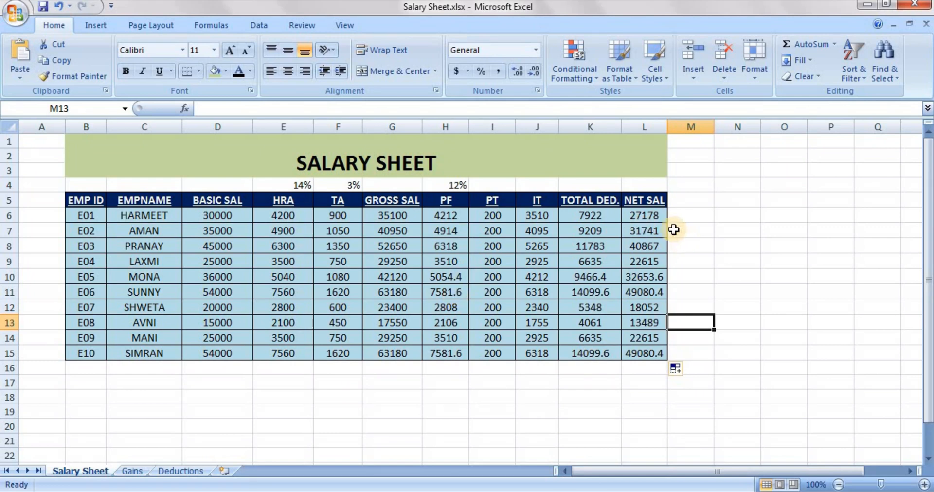
{"action": "left_click", "coordinate": [657, 219]}
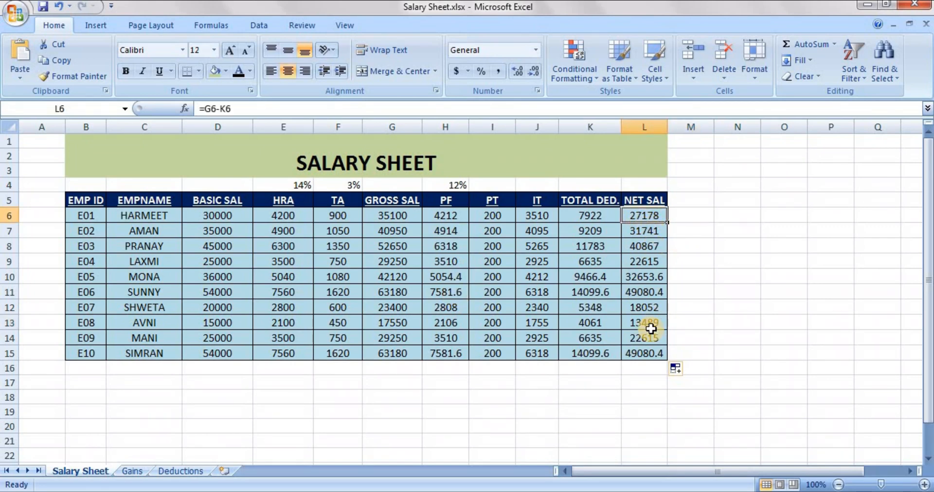
{"action": "left_click", "coordinate": [672, 292]}
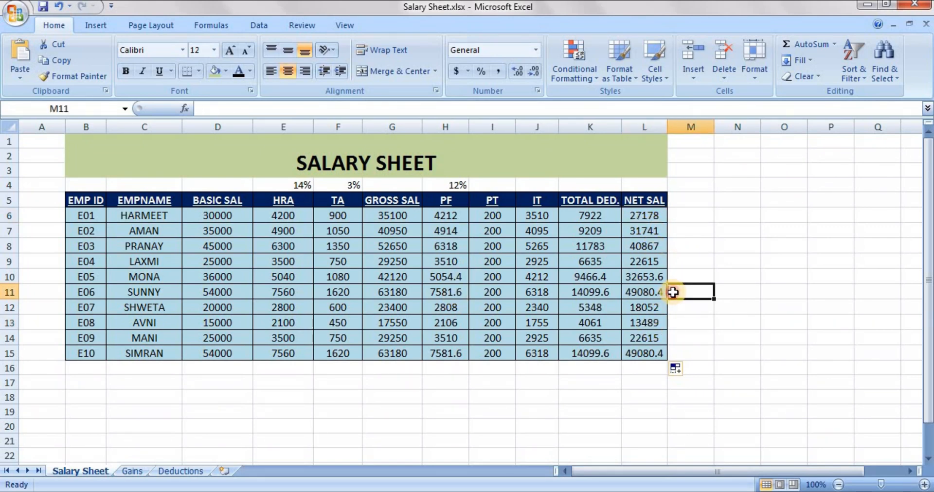
Change the HRA formula in E6 to take its rate from the cell above the heading, using =D6*E4/100
{"action": "left_click", "coordinate": [278, 219]}
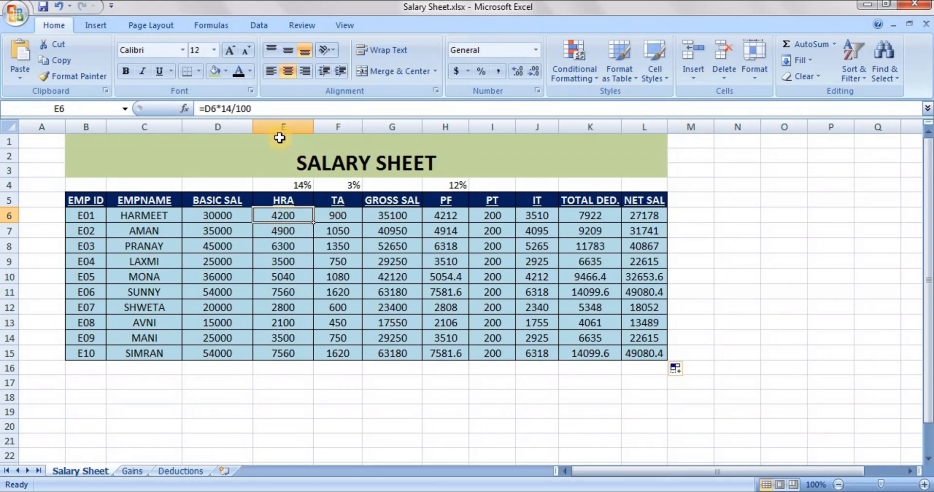
{"action": "left_click", "coordinate": [231, 109]}
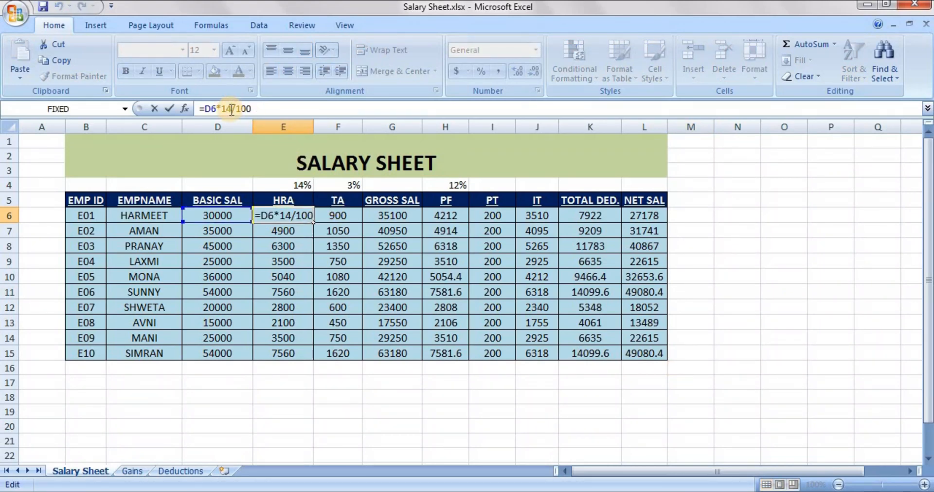
{"action": "left_click", "coordinate": [283, 187]}
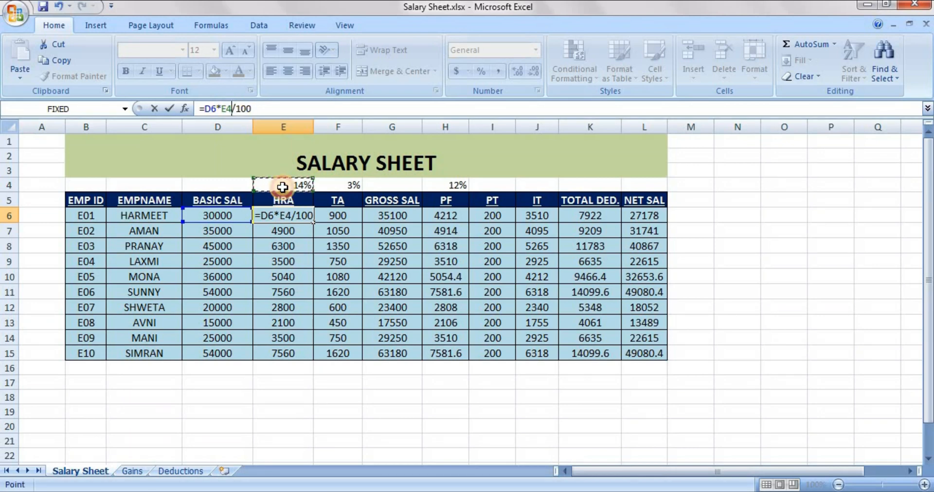
{"action": "key", "text": "Return"}
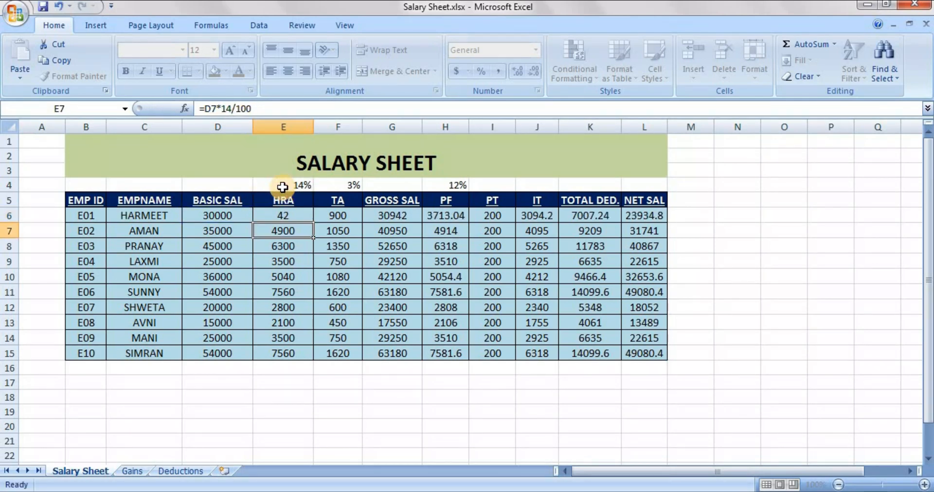
{"action": "left_click", "coordinate": [295, 215]}
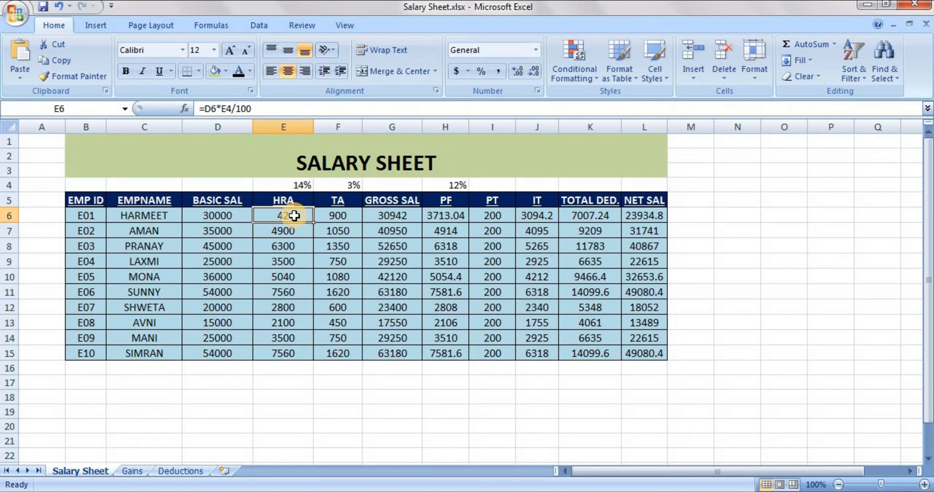
Enter the HRA rate in E4 as the plain number 14 with the General number format
{"action": "left_click", "coordinate": [289, 184]}
{"action": "type", "text": "14"}
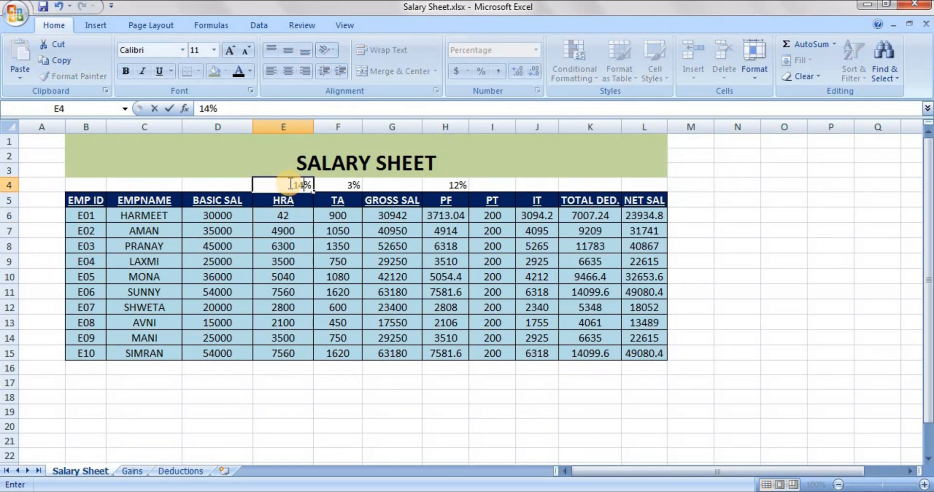
{"action": "key", "text": "Return"}
{"action": "double_click", "coordinate": [290, 183]}
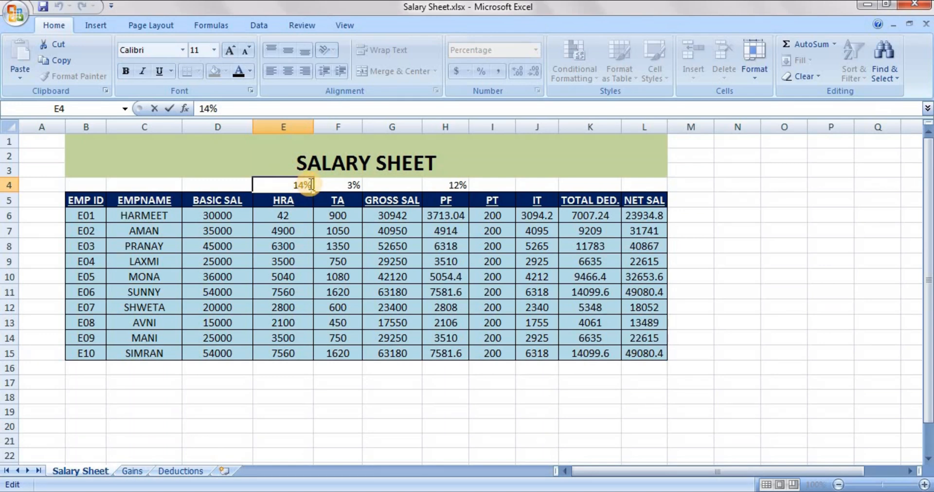
{"action": "key", "text": "Return"}
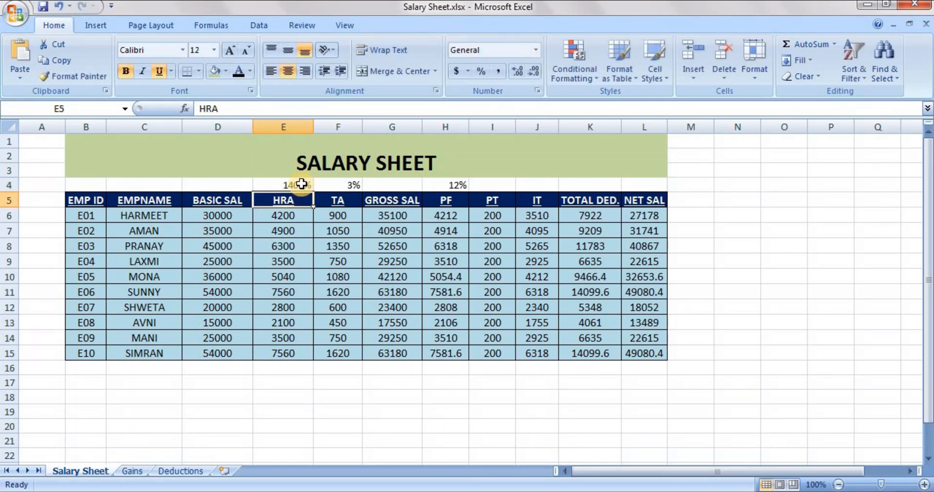
{"action": "left_click", "coordinate": [301, 184]}
{"action": "left_click", "coordinate": [536, 50]}
{"action": "left_click", "coordinate": [530, 66]}
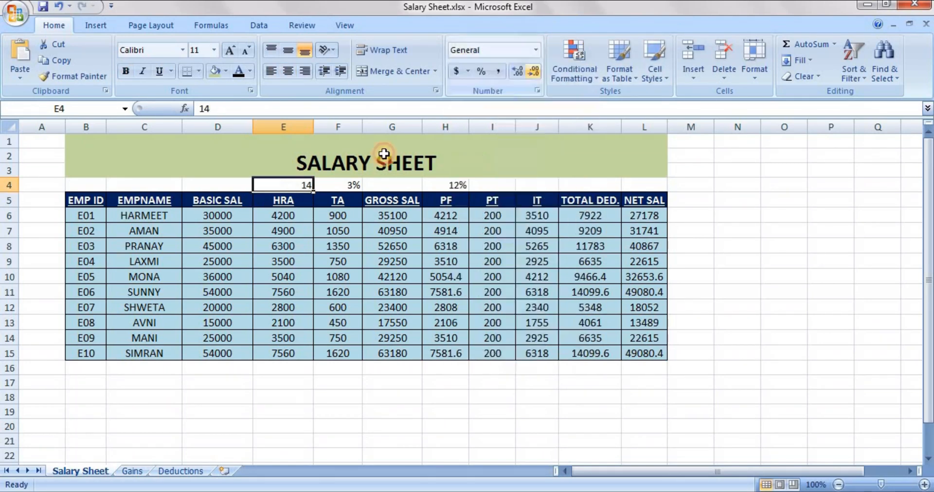
Try to fill the HRA formula from E6 down to E15
{"action": "left_click", "coordinate": [296, 222]}
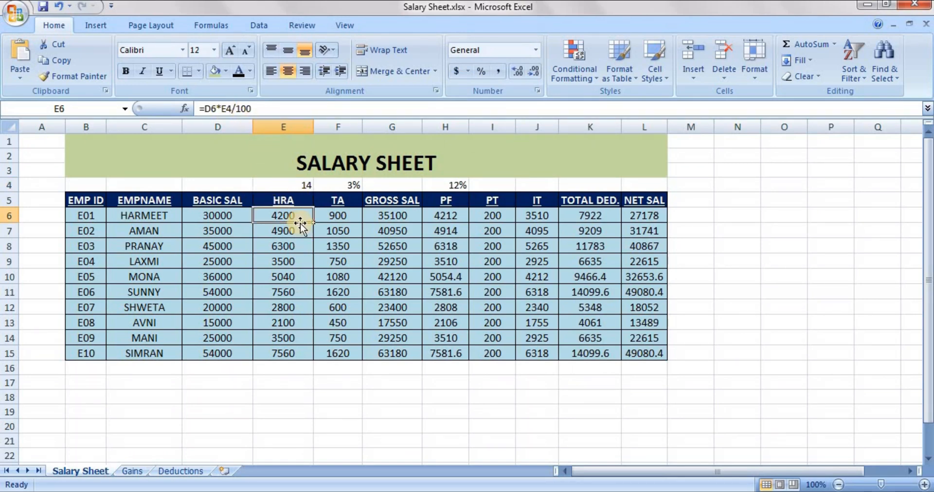
{"action": "left_click_drag", "start_coordinate": [314, 223], "coordinate": [307, 358]}
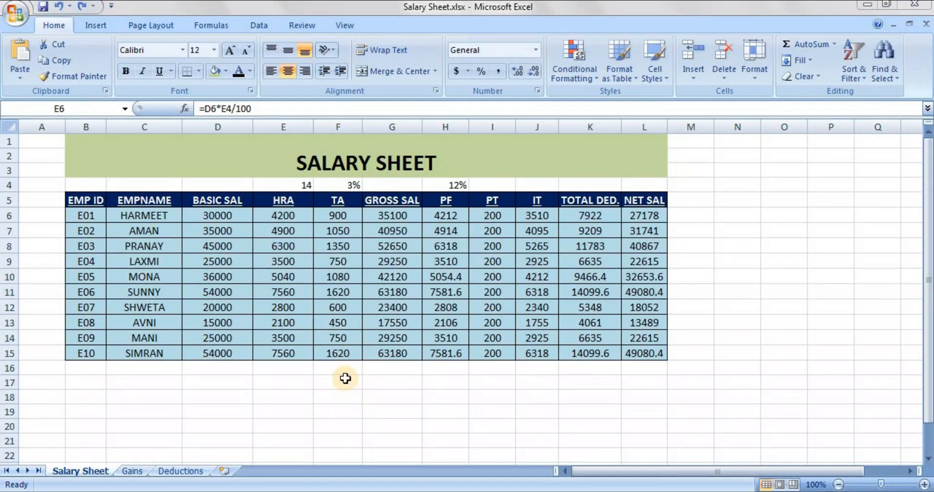
Compare the HRA formula in E6 with those in E7, E8 and E12 to see how each one references the rate
{"action": "left_click", "coordinate": [281, 230]}
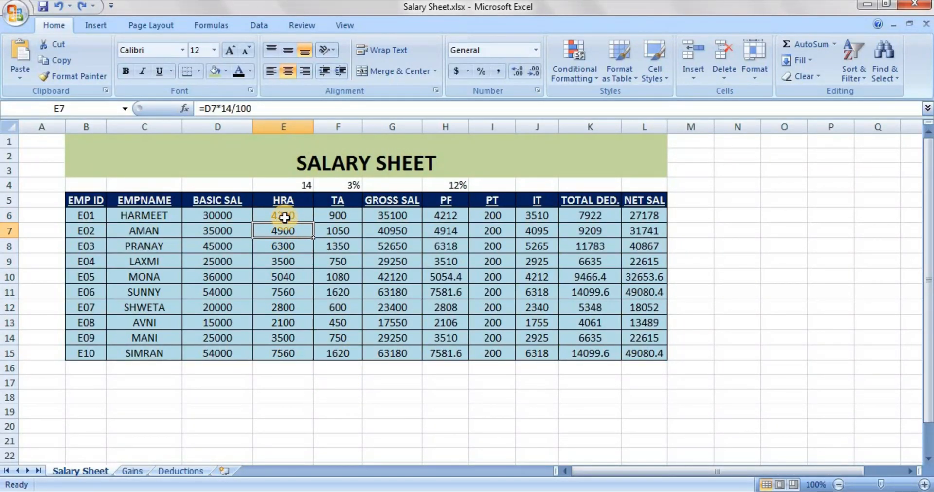
{"action": "left_click", "coordinate": [285, 217]}
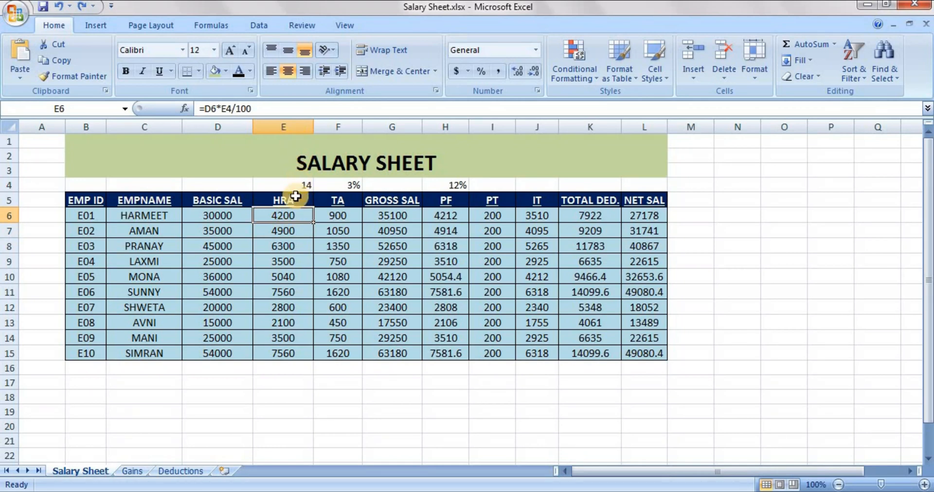
{"action": "left_click", "coordinate": [284, 233]}
{"action": "left_click", "coordinate": [284, 247]}
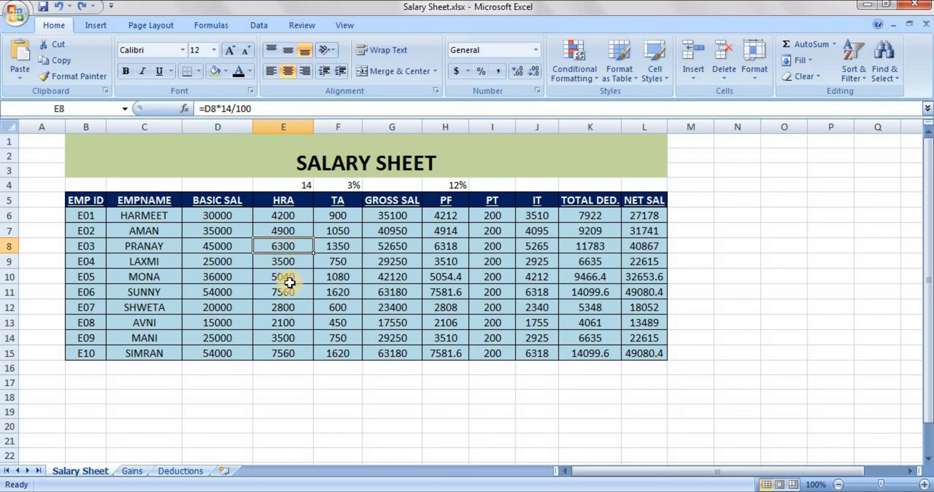
{"action": "left_click_drag", "start_coordinate": [289, 283], "coordinate": [294, 307]}
{"action": "left_click", "coordinate": [293, 306]}
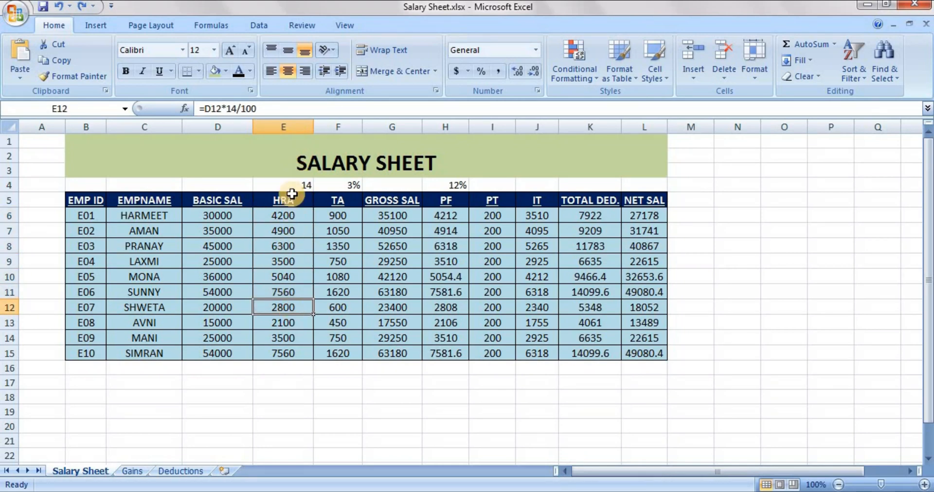
{"action": "left_click", "coordinate": [290, 242]}
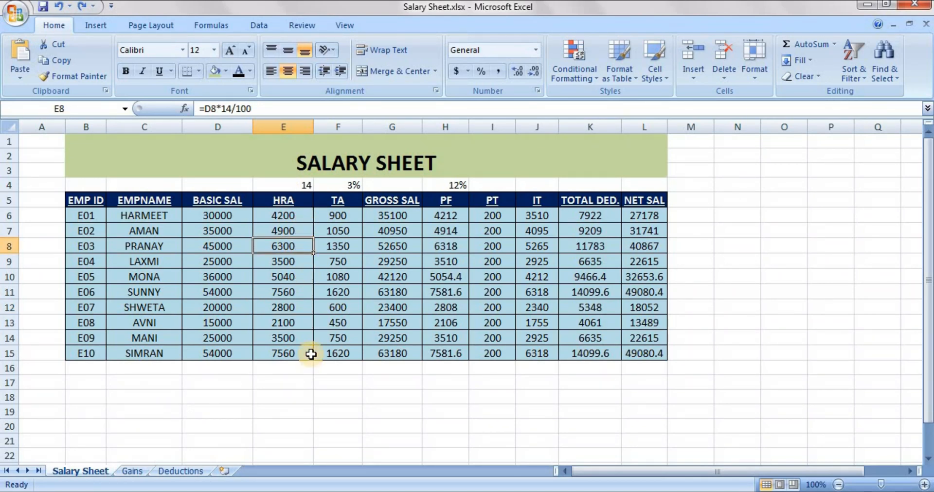
{"action": "left_click", "coordinate": [285, 215]}
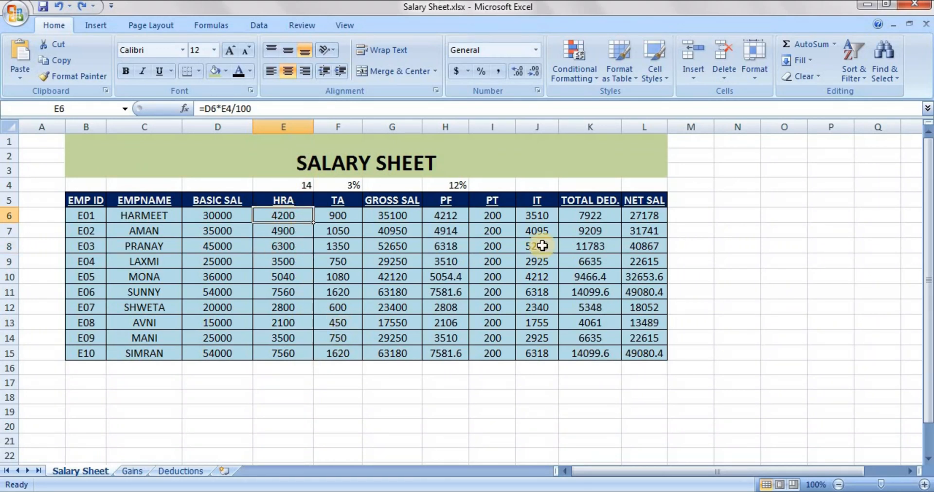
Review the salary sheet's basic salary and allowances, gross salary, PF, PT and IT, total deductions and net salary columns
{"action": "left_click", "coordinate": [588, 429]}
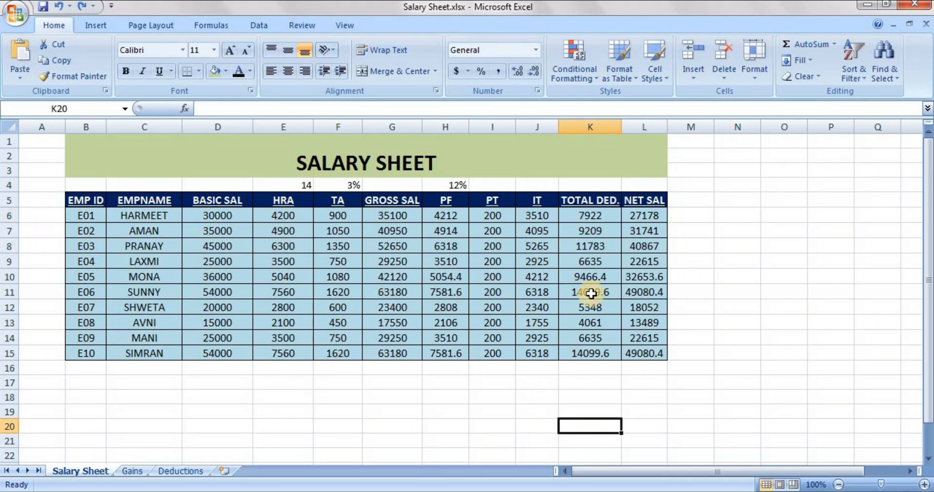
{"action": "left_click", "coordinate": [587, 404]}
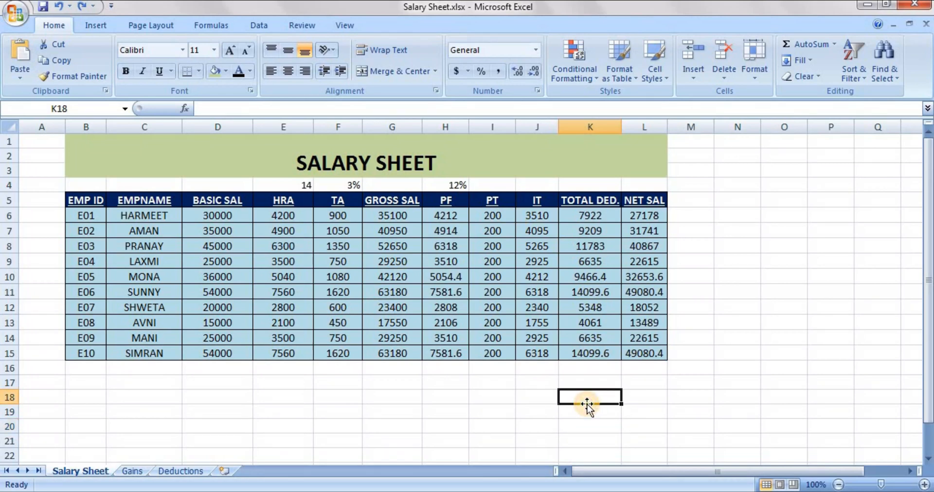
{"action": "left_click", "coordinate": [227, 258]}
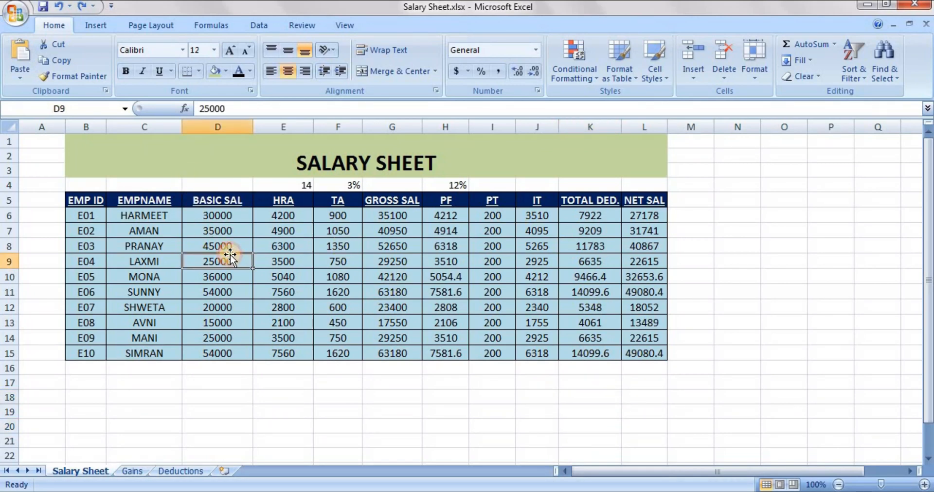
{"action": "left_click_drag", "start_coordinate": [223, 211], "coordinate": [340, 307]}
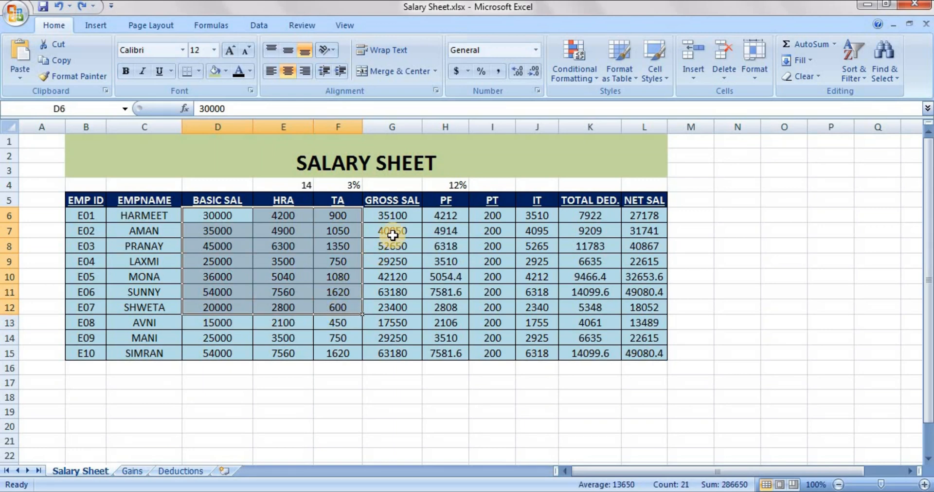
{"action": "left_click_drag", "start_coordinate": [390, 220], "coordinate": [408, 319]}
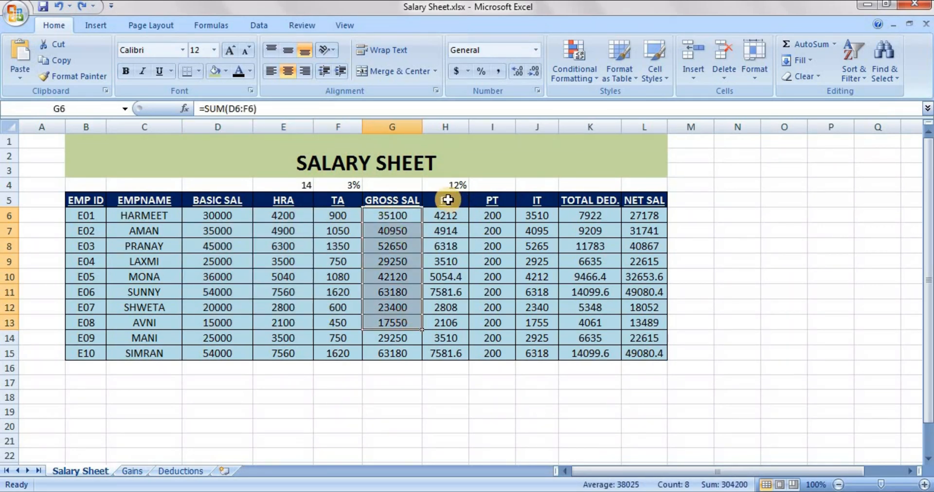
{"action": "left_click_drag", "start_coordinate": [446, 201], "coordinate": [531, 283]}
{"action": "left_click_drag", "start_coordinate": [590, 215], "coordinate": [598, 308]}
{"action": "left_click_drag", "start_coordinate": [659, 213], "coordinate": [657, 360]}
{"action": "left_click", "coordinate": [703, 331]}
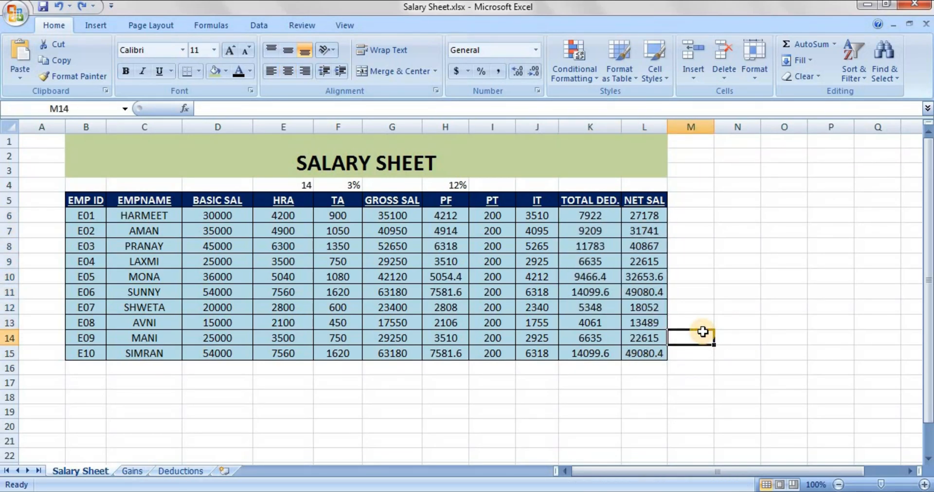